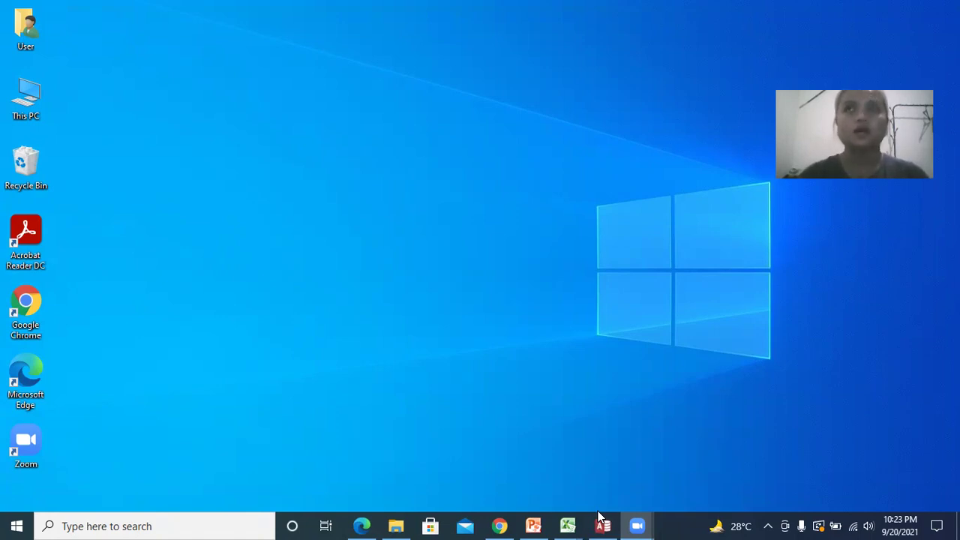
- Switch to Chrome and open the assignment page to read the numbered task instructions
click(500, 526)
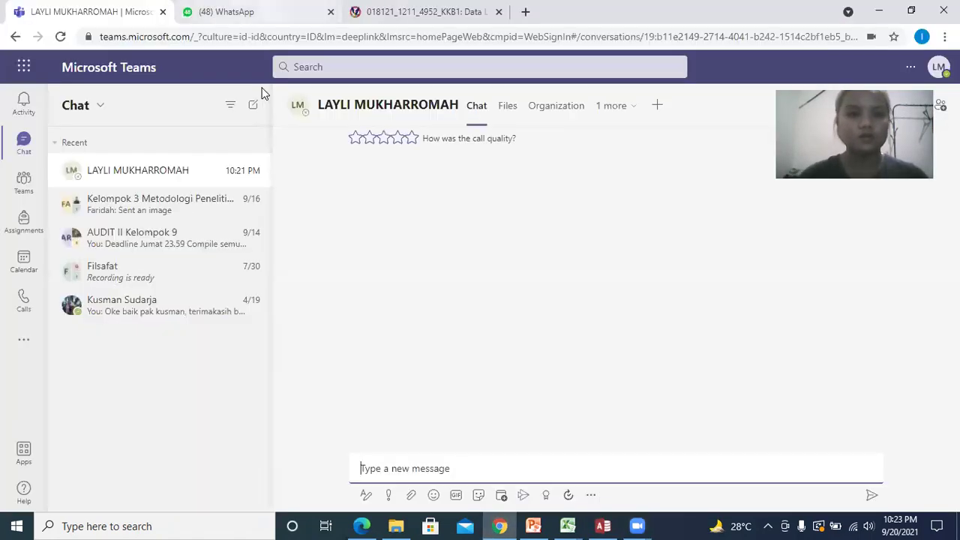
click(375, 23)
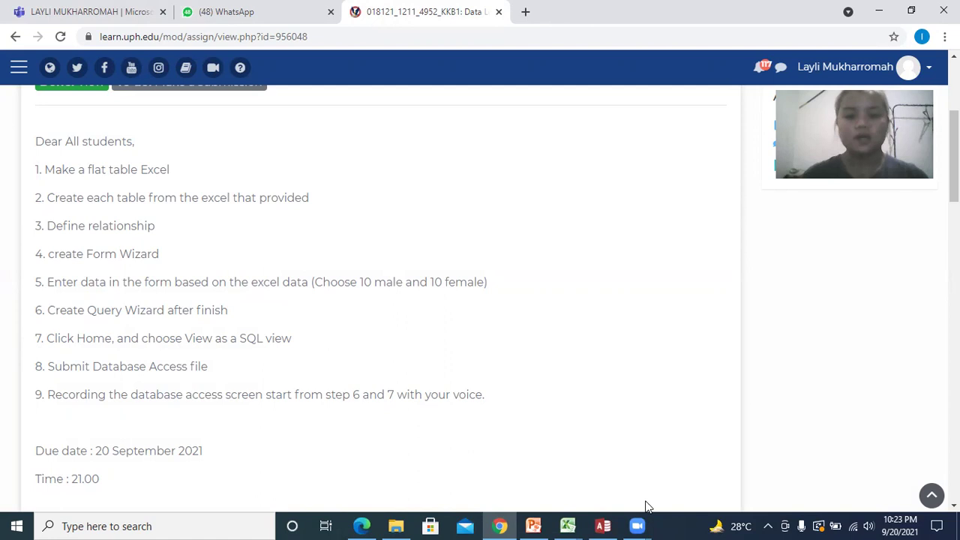
- Switch to the Access database and look over its Customer Data and Customer Detail tables
click(602, 526)
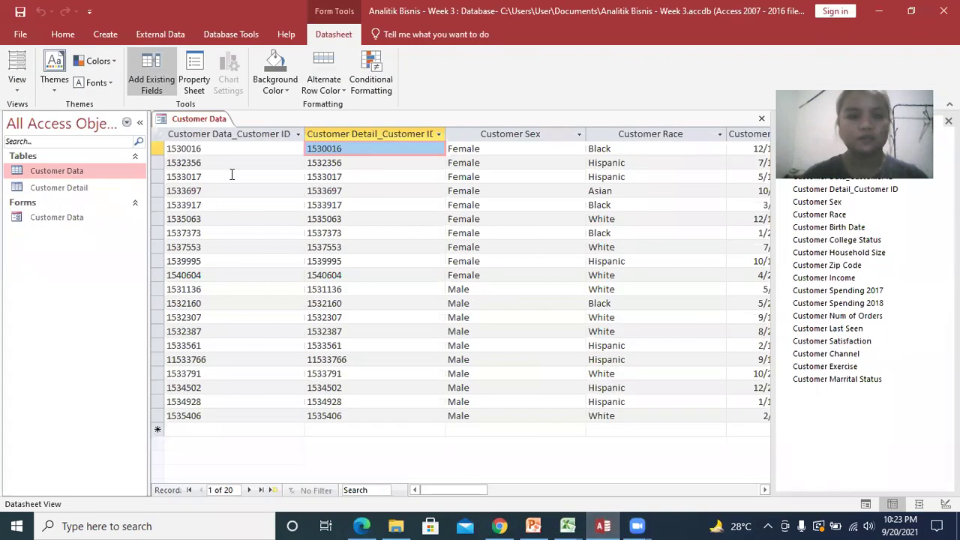
key(Left)
key(Down)
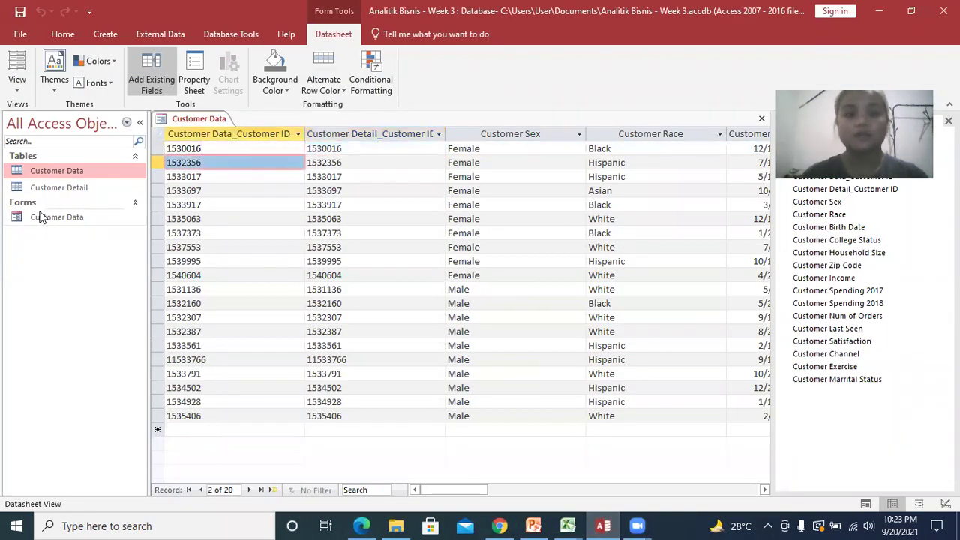
click(45, 188)
click(54, 173)
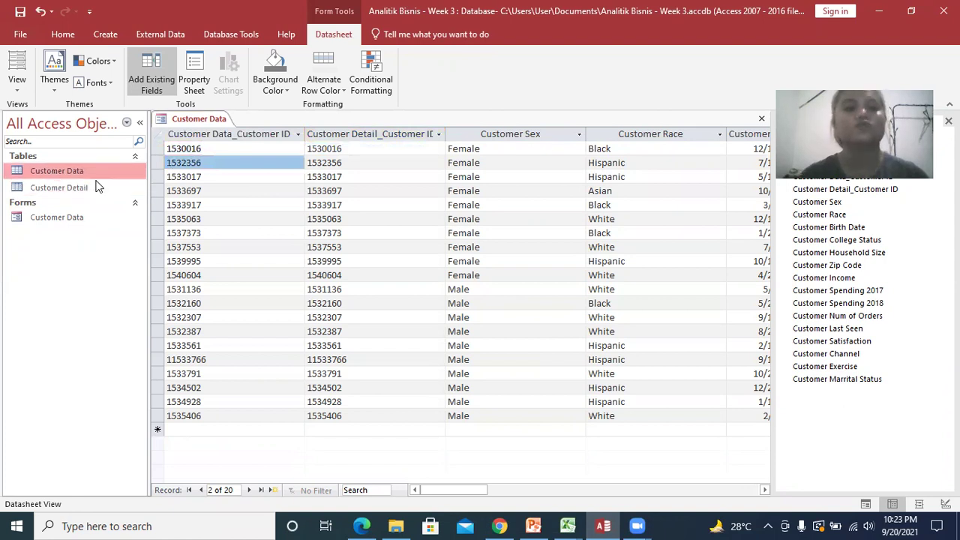
click(75, 191)
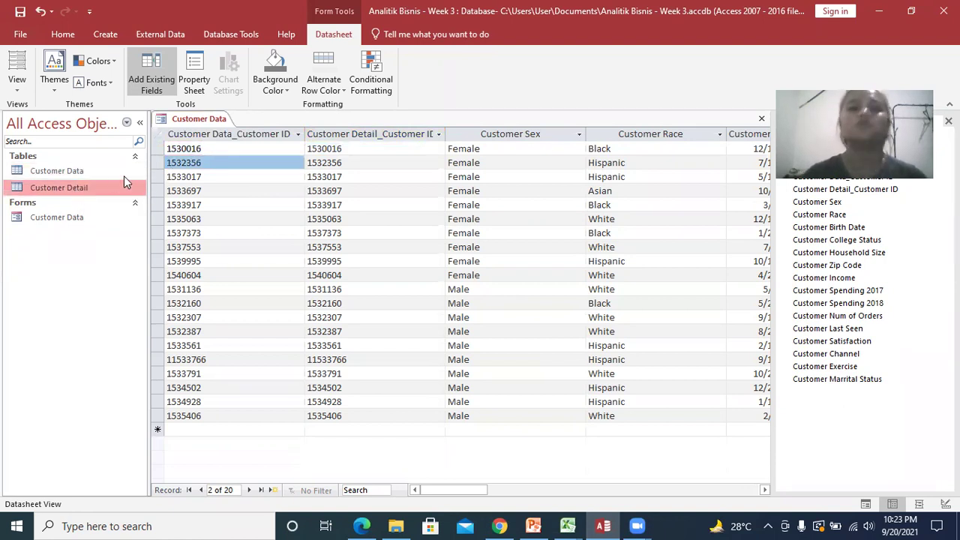
click(105, 172)
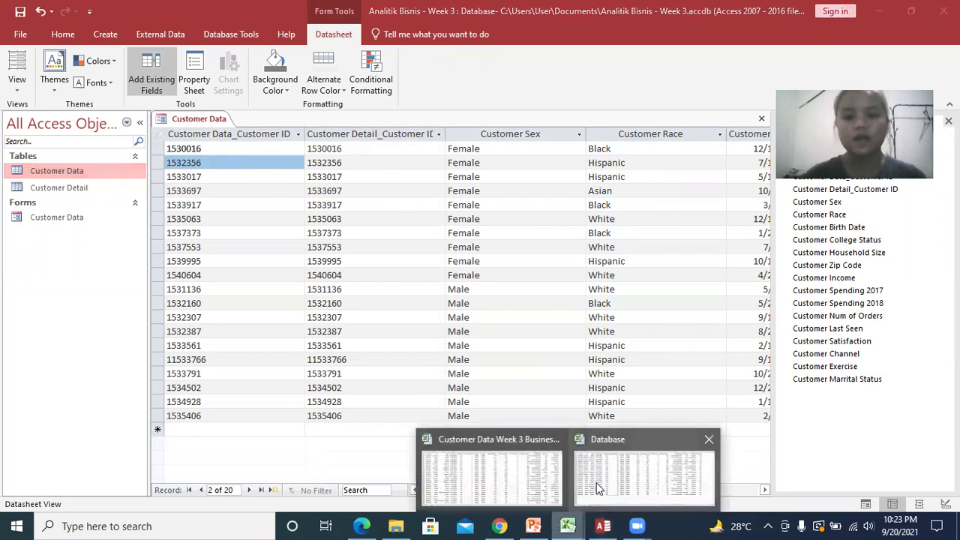
- Switch to the Database workbook in Excel and examine the female and male rows in the Sex column
key(alt+Tab)
click(143, 195)
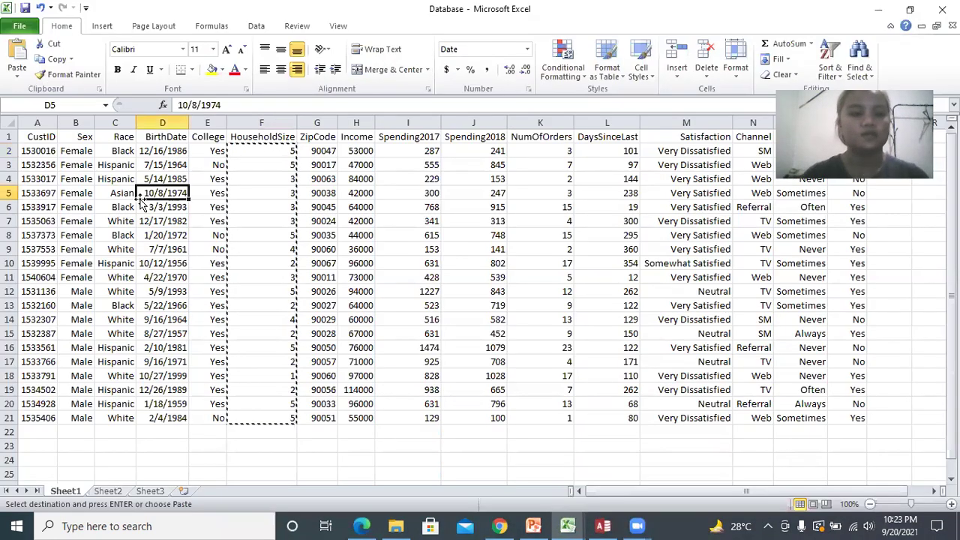
click(78, 153)
drag(79, 152, 78, 417)
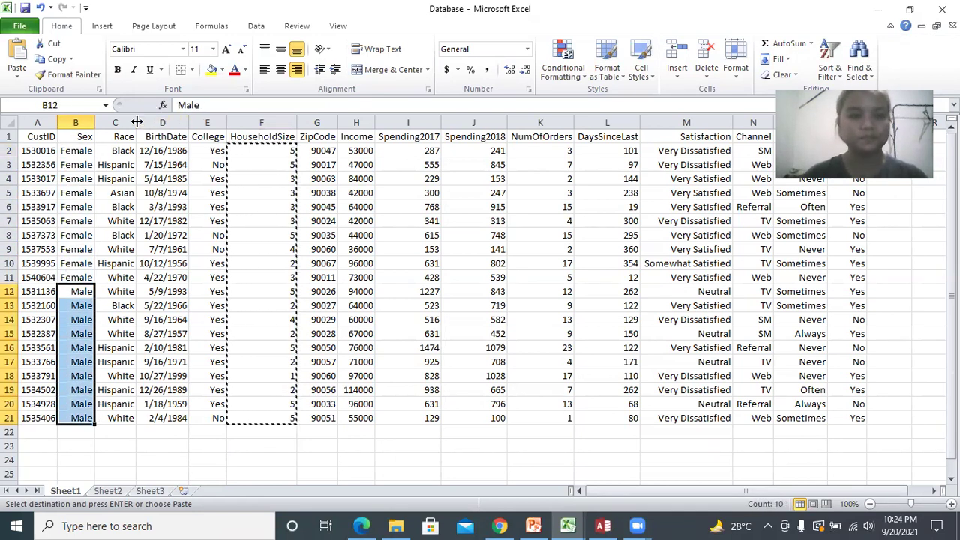
- Return to Access and review the records and fields in the Customer Data form's datasheet, from customer ID through spending
key(alt+Tab)
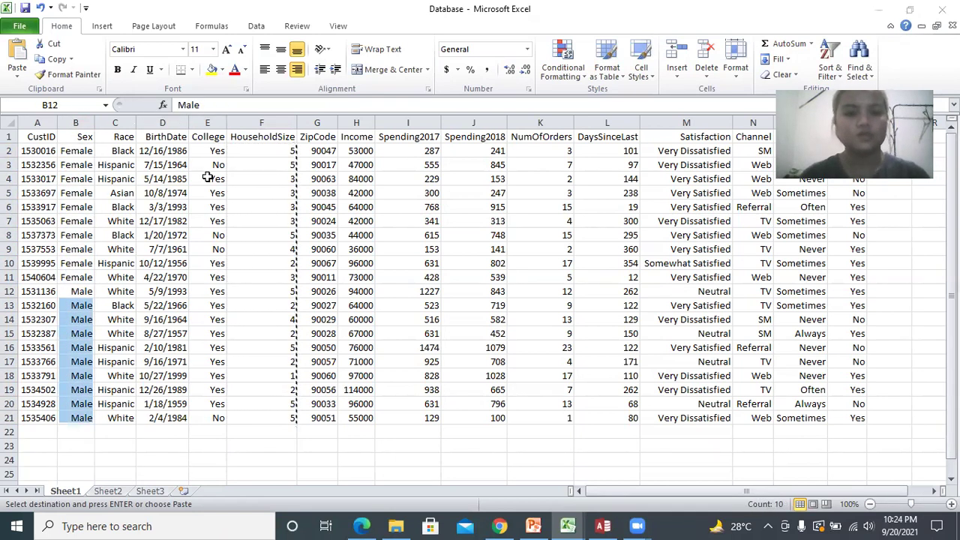
click(330, 178)
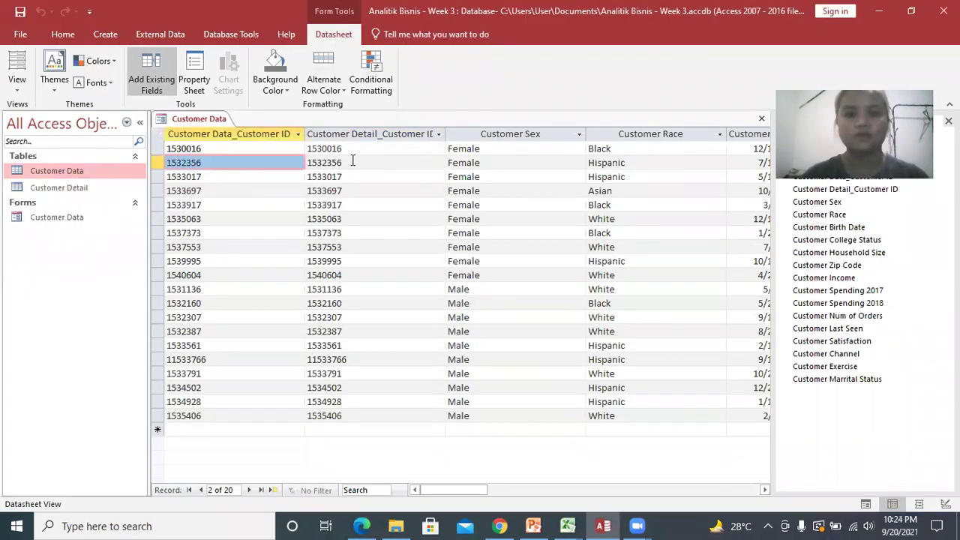
click(352, 160)
click(265, 149)
click(234, 163)
click(225, 148)
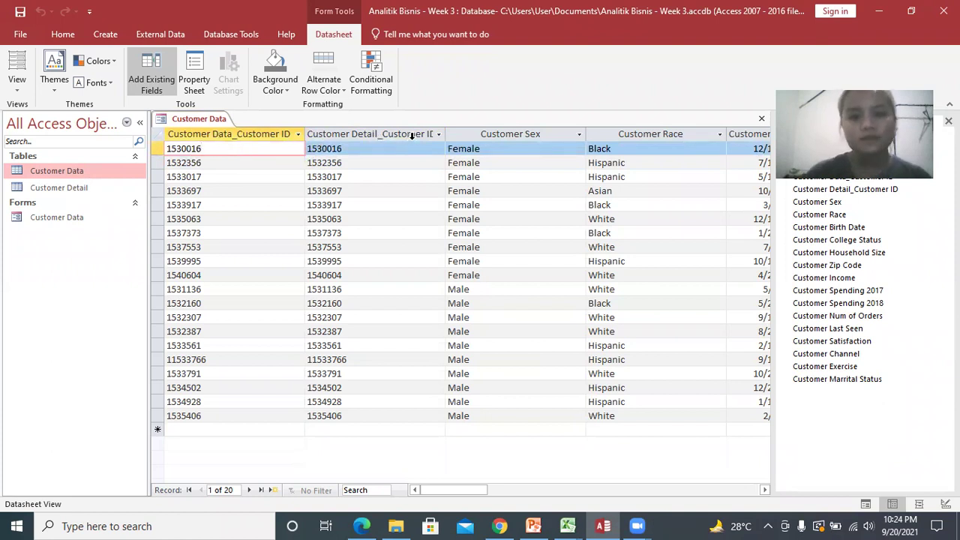
click(374, 147)
click(251, 152)
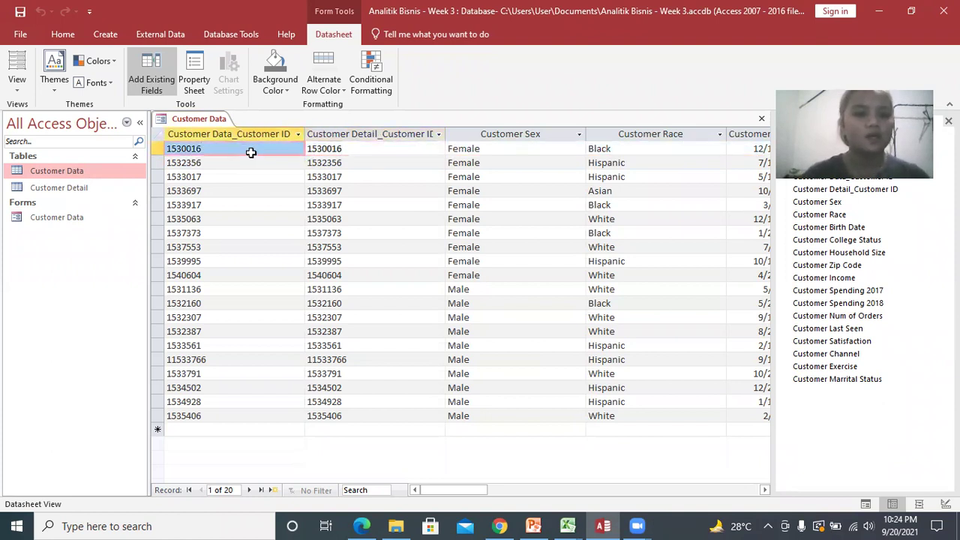
click(461, 150)
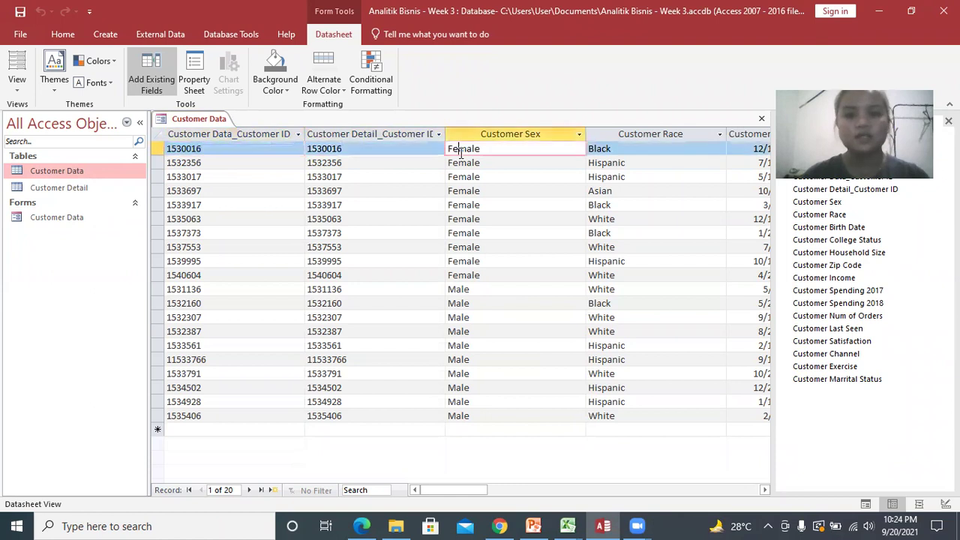
click(661, 148)
drag(441, 490, 517, 490)
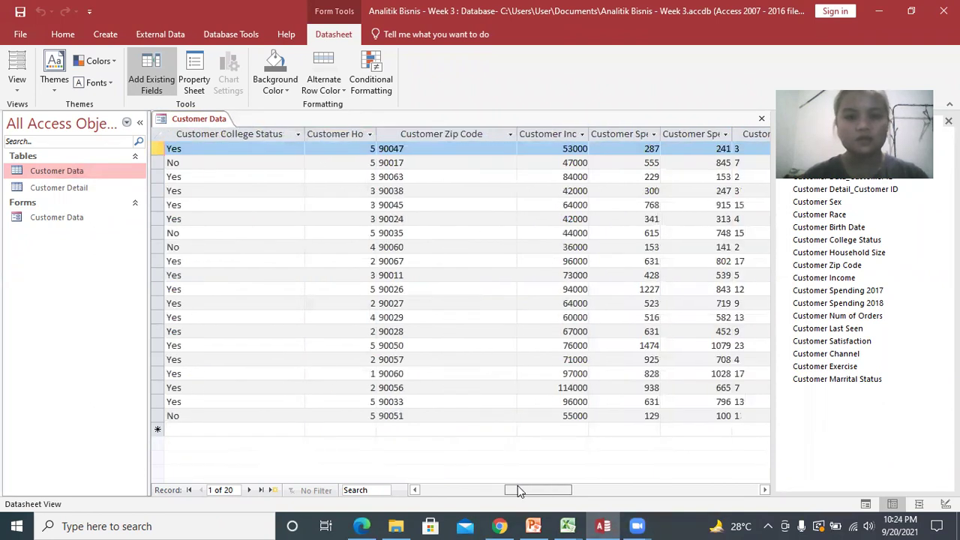
drag(519, 489, 454, 477)
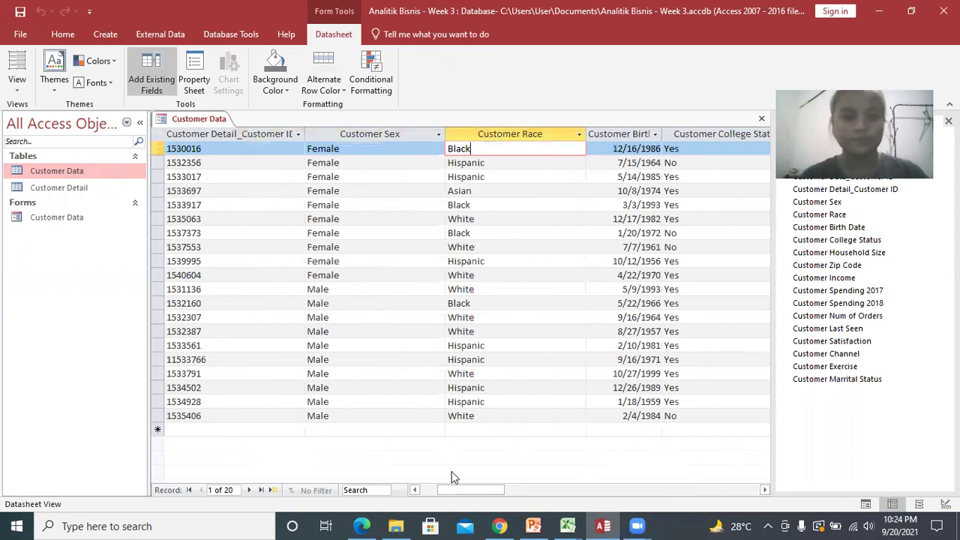
- Switch to the assignment page in Chrome and reread the Query Wizard and SQL view instructions
key(alt+Tab)
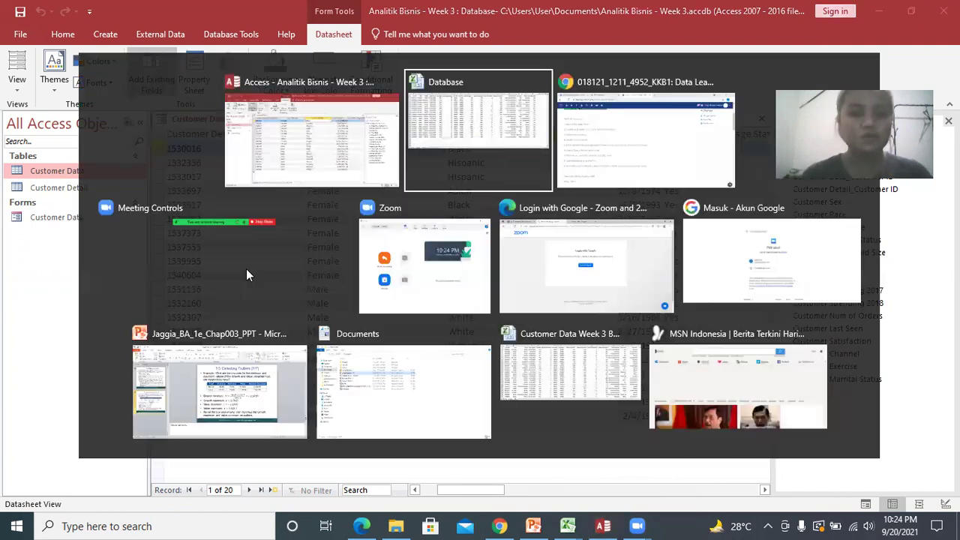
key(alt+Tab)
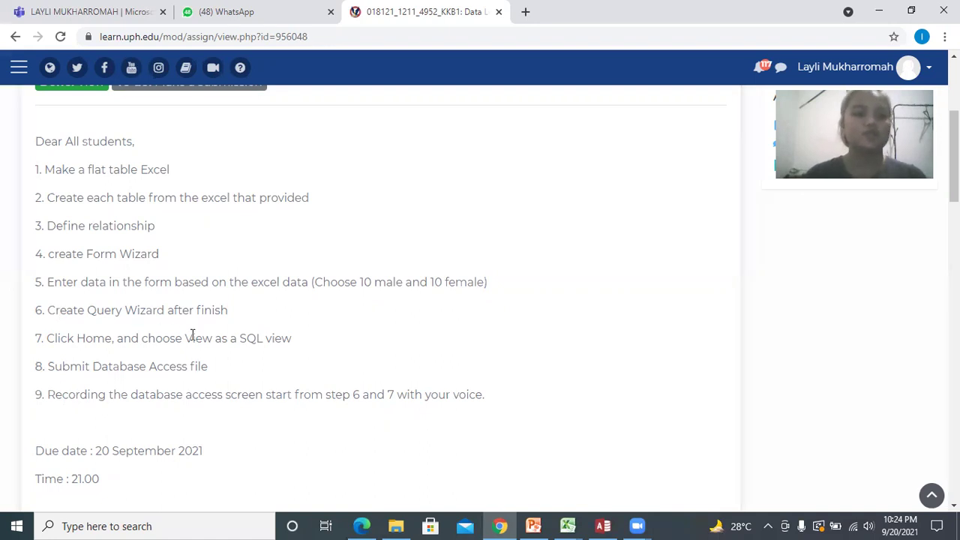
- Return to Access, then save and close the Customer Data form
key(alt+Tab)
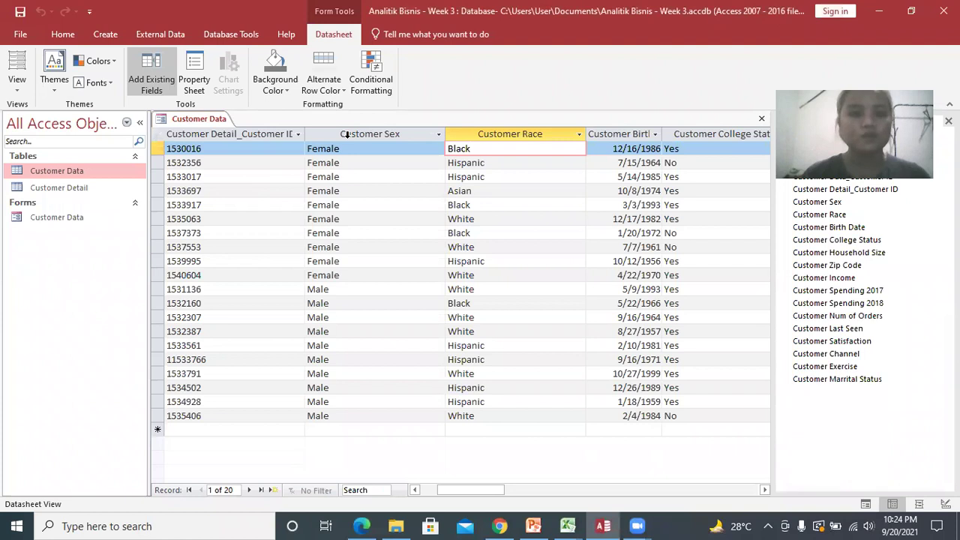
click(87, 217)
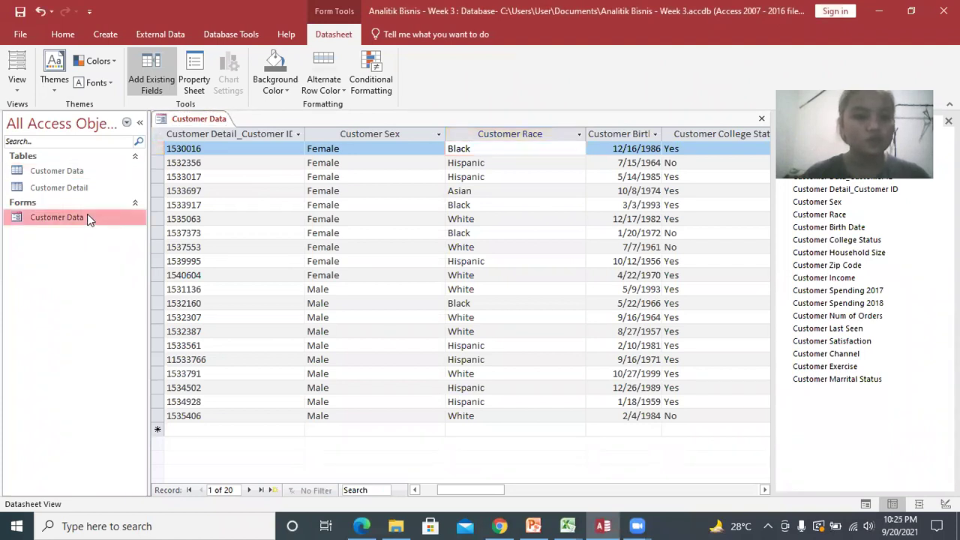
right_click(199, 120)
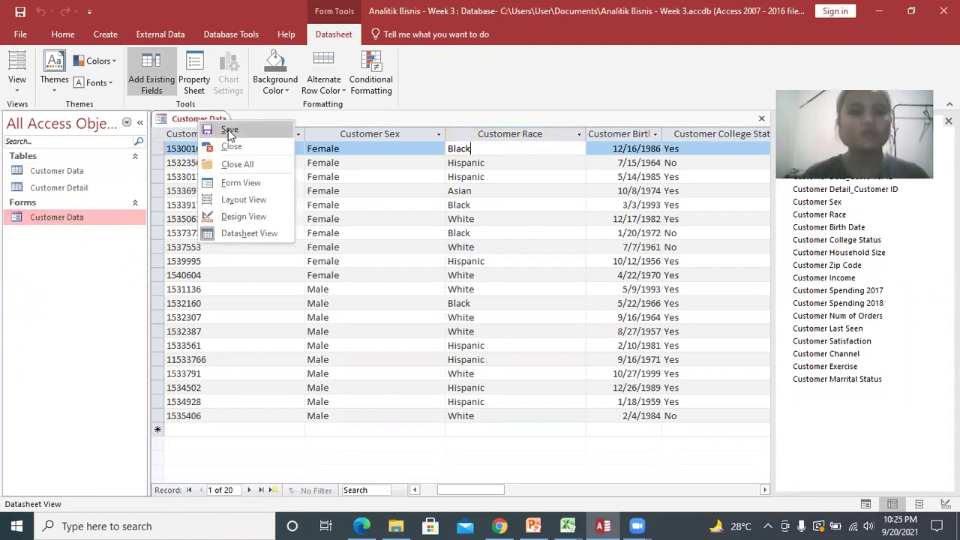
click(230, 131)
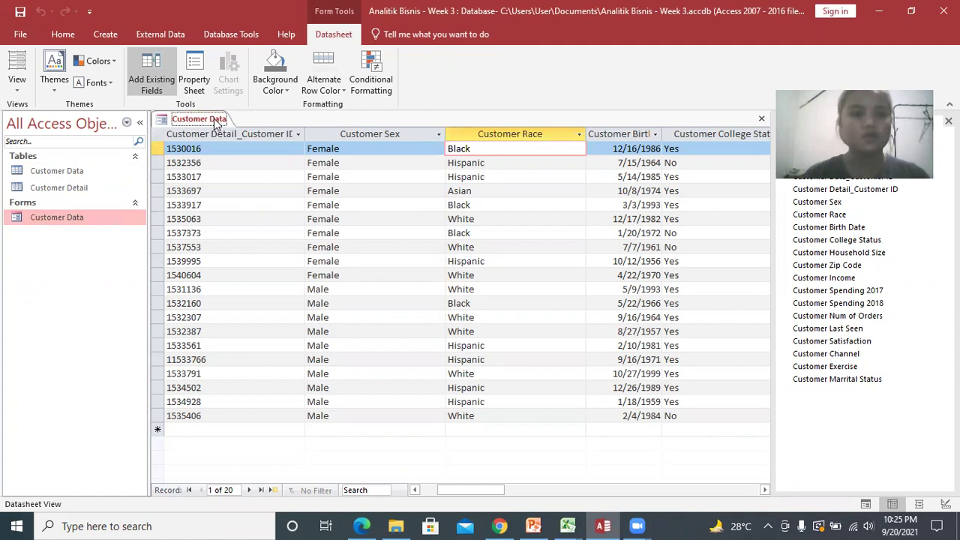
right_click(225, 121)
click(257, 153)
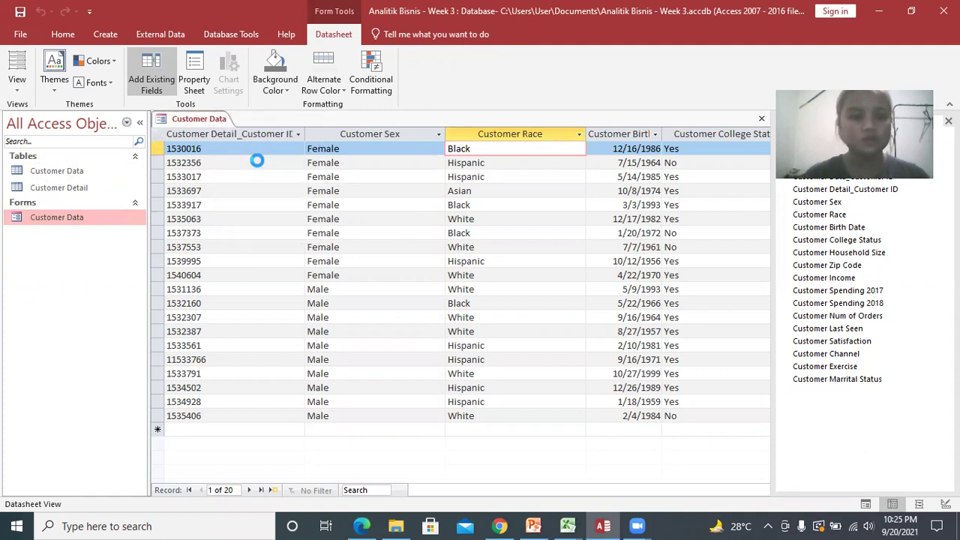
- Start a new query with the Simple Query Wizard
click(111, 34)
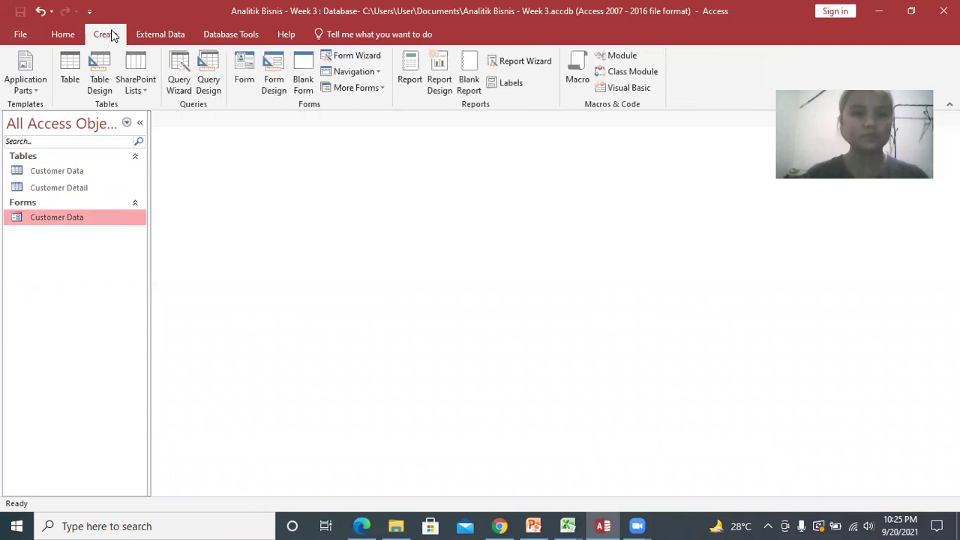
click(180, 88)
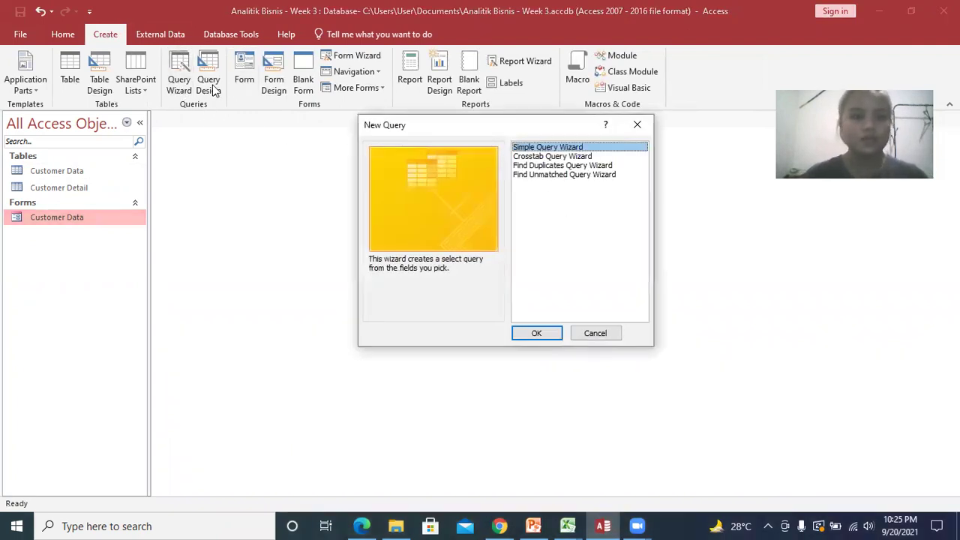
click(538, 335)
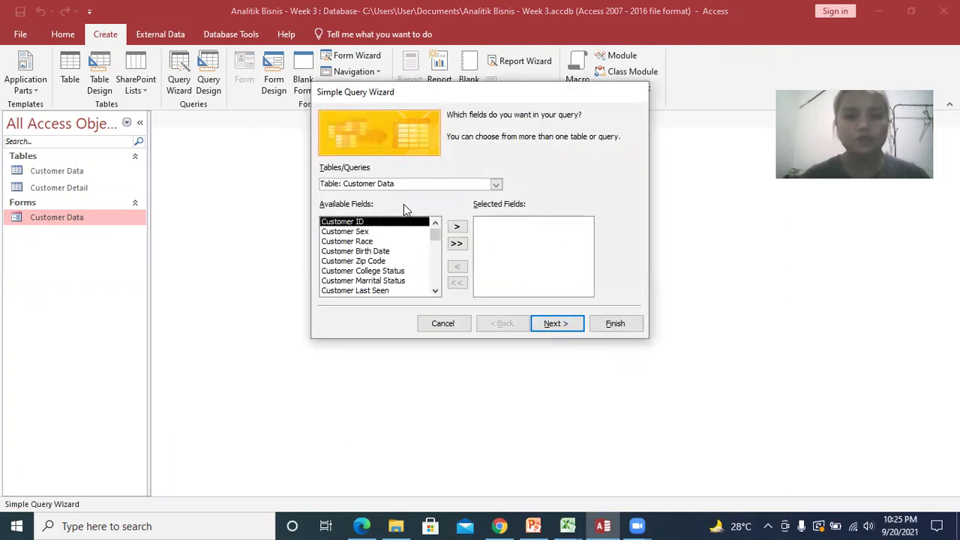
- Examine the column order in Excel's Database worksheet, starting at CustID, and compare it with the wizard's available fields
key(alt+Tab)
key(alt+Tab)
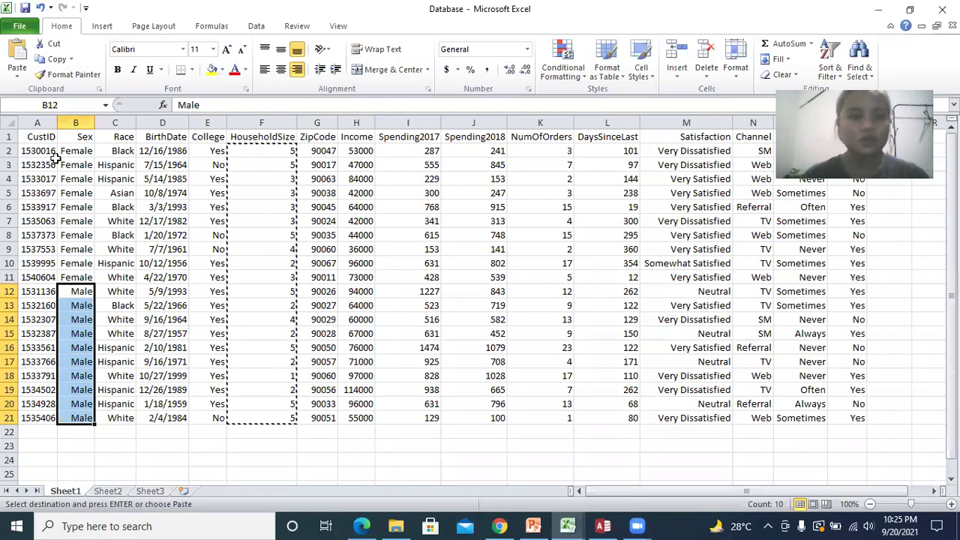
click(46, 133)
click(29, 162)
click(49, 141)
key(alt)
key(alt+Tab)
key(alt+Tab)
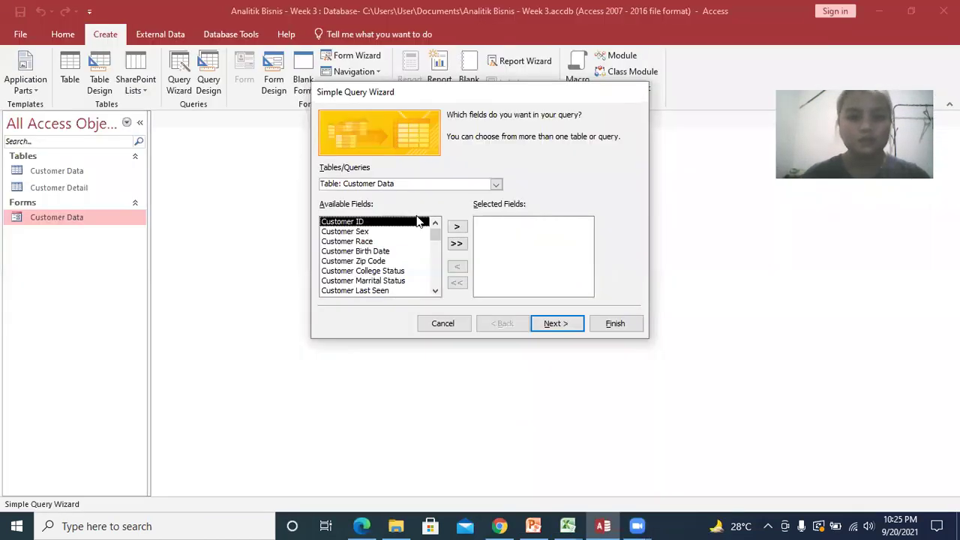
key(alt+Tab)
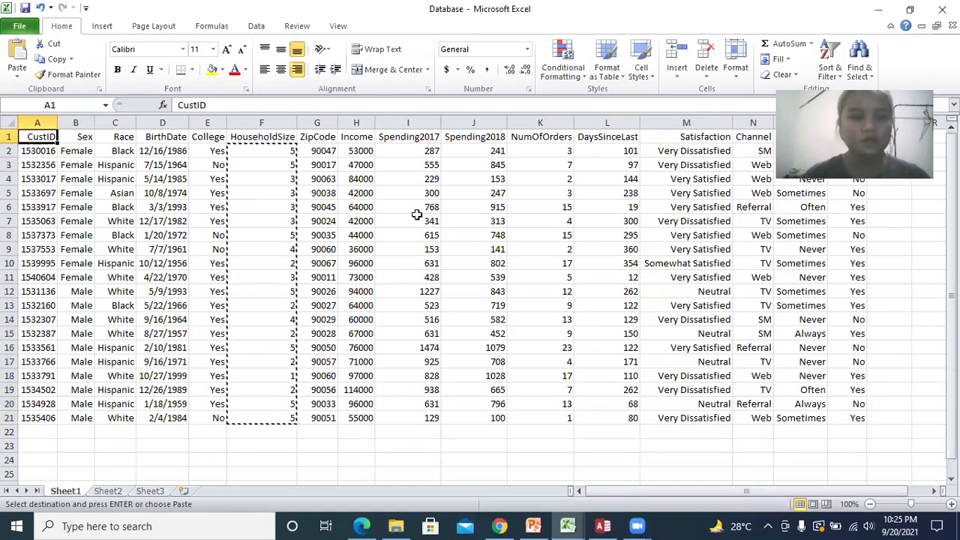
- Add Customer ID, Customer Sex, Customer Race and Customer Birth Date from the Customer Data table to the Access query
key(alt+Tab)
click(456, 227)
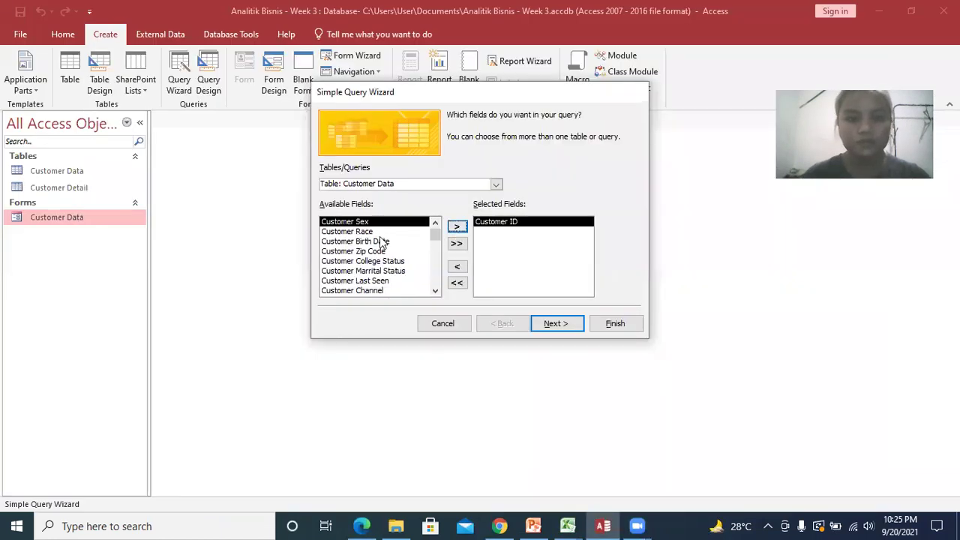
click(457, 227)
click(458, 228)
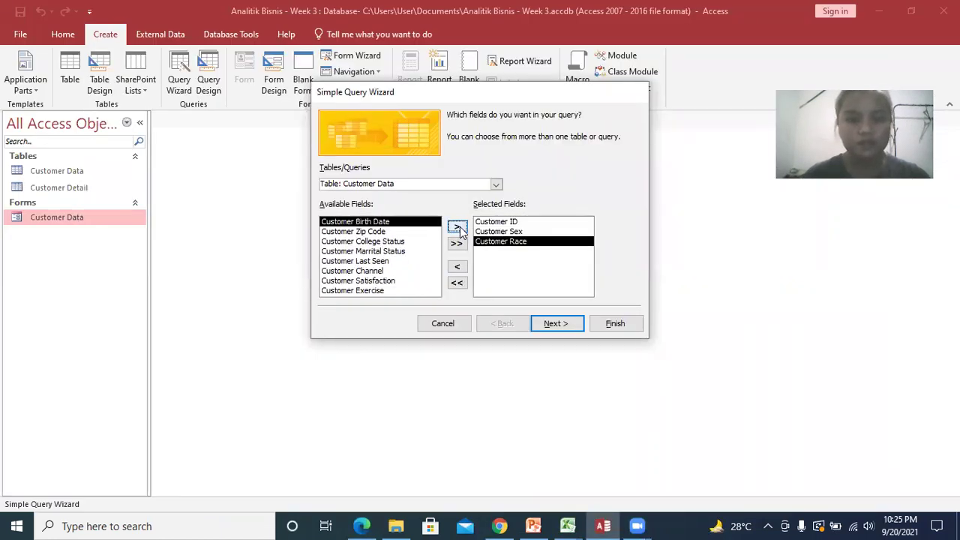
click(458, 228)
- Check the College column's place in the Excel worksheet and add Customer College Status to the Access query
key(alt+Tab)
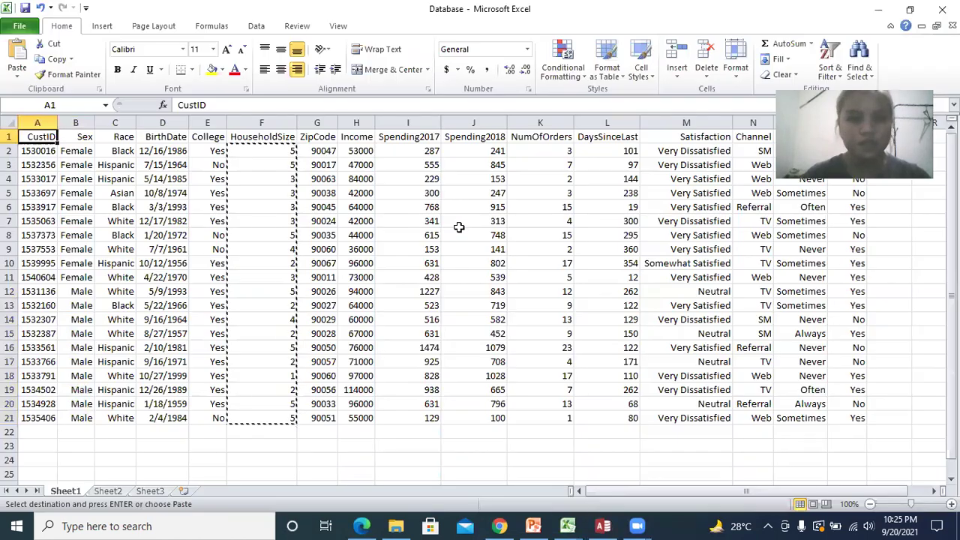
click(212, 123)
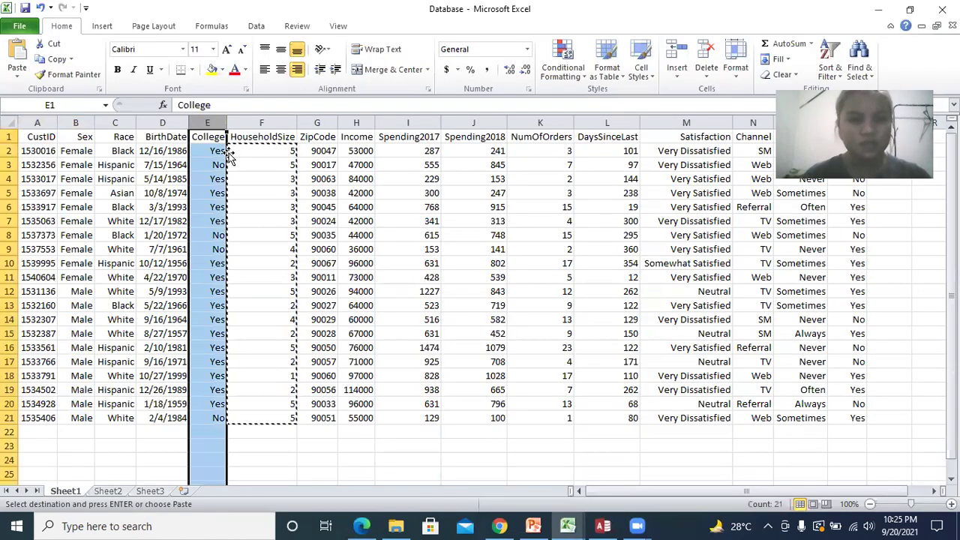
key(alt+Tab)
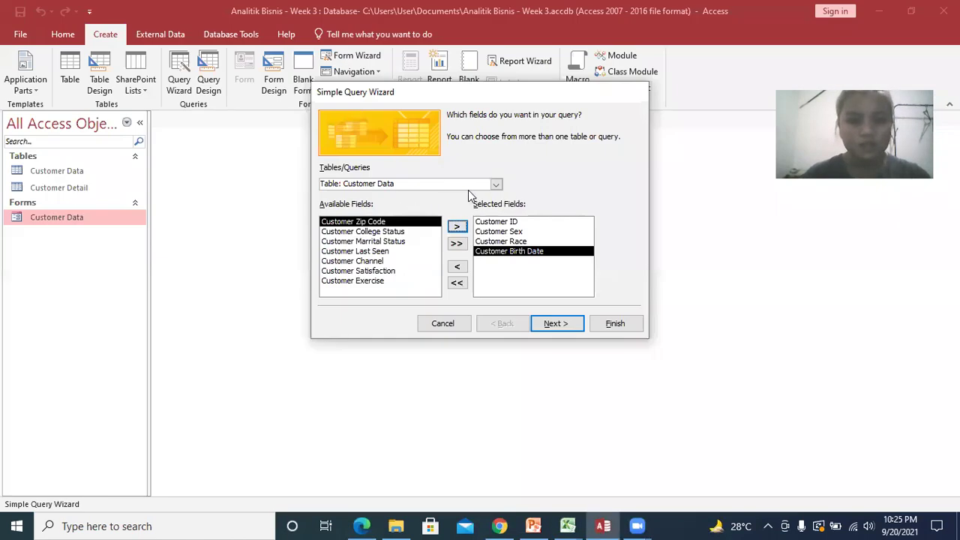
click(419, 232)
click(458, 227)
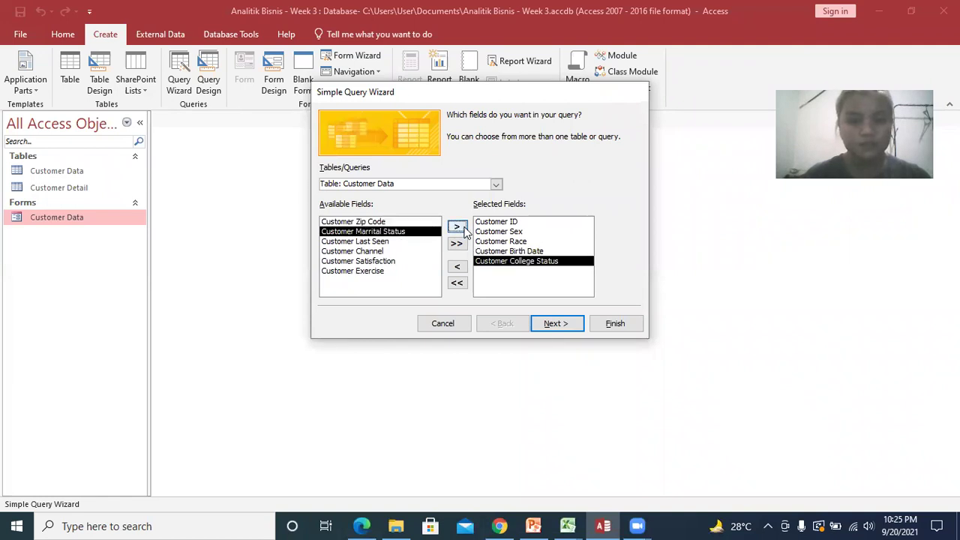
- Check the column after College in the Excel worksheet and add Customer Household Size from the Customer Detail table to the Access query
key(alt+Tab)
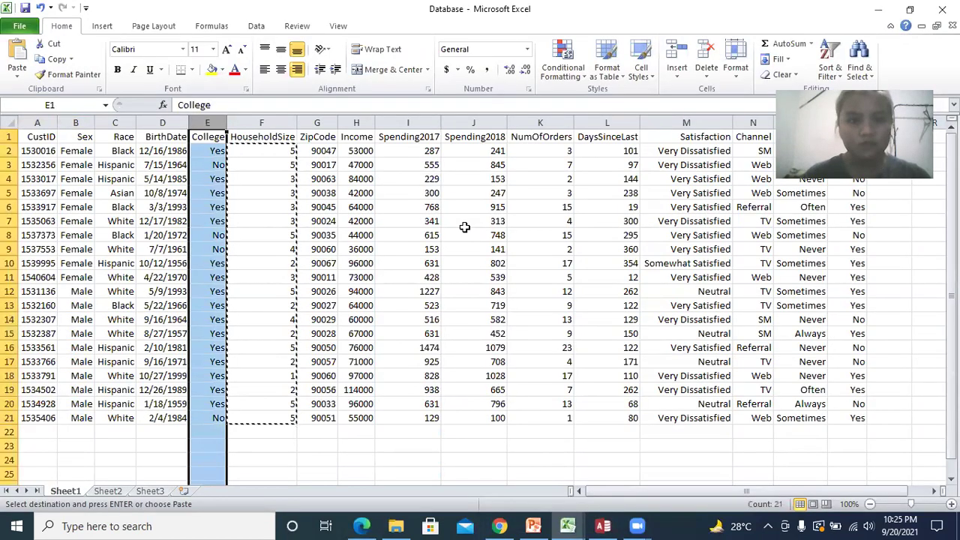
key(alt+Tab)
click(495, 184)
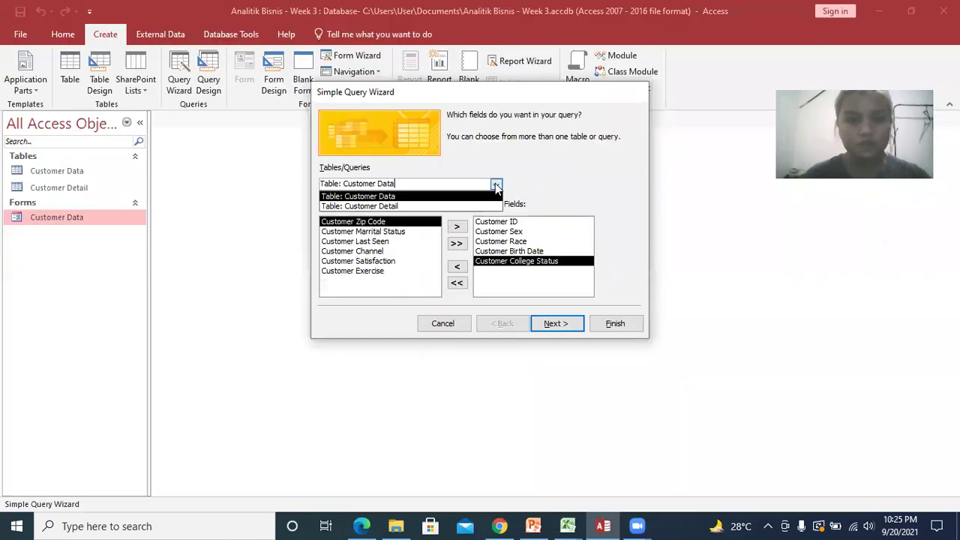
click(404, 206)
click(386, 272)
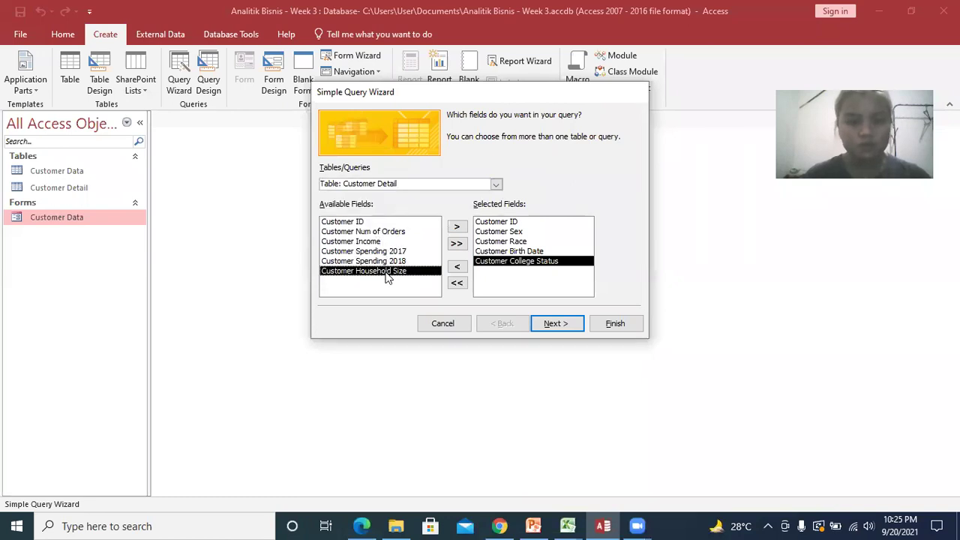
click(456, 227)
- Add Customer Zip Code from the Customer Data table to the query
click(496, 184)
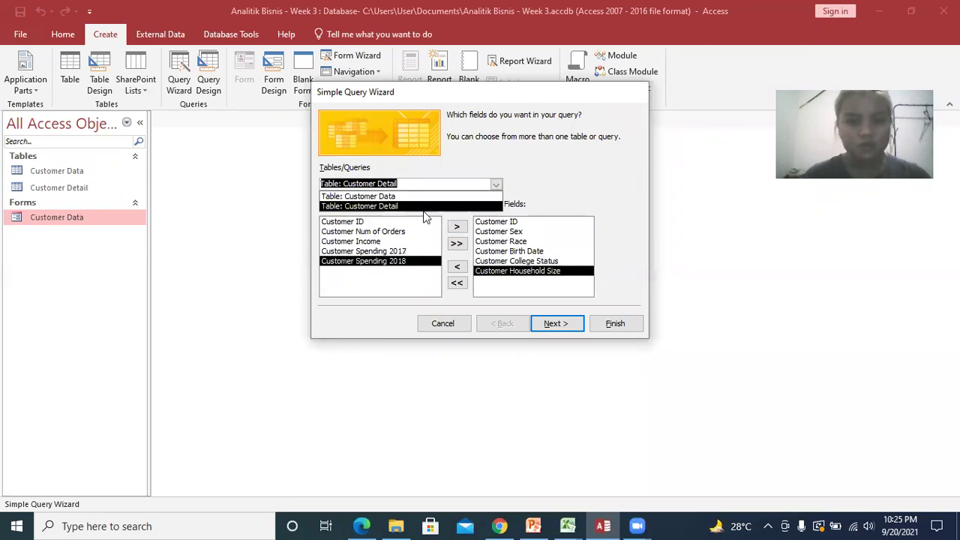
click(426, 196)
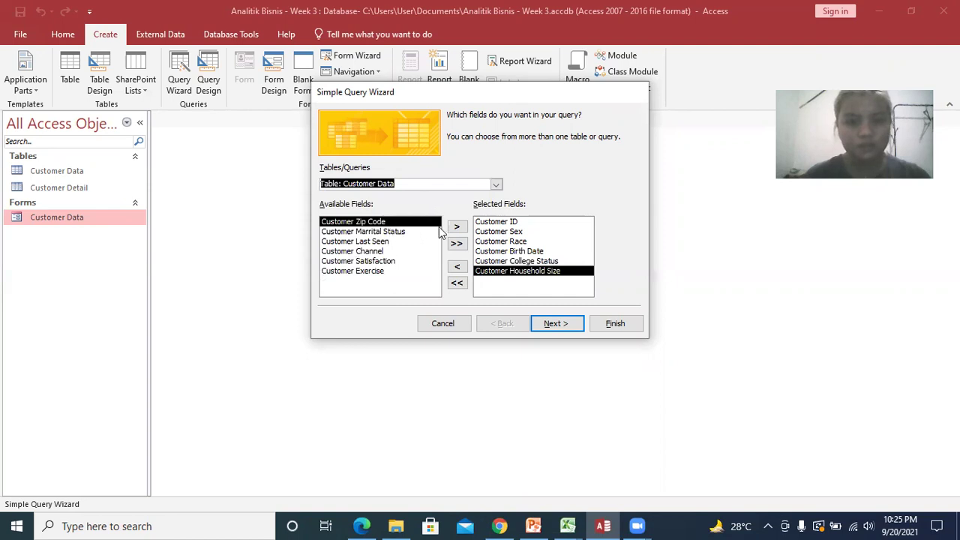
click(457, 226)
- Check the column after ZipCode in the Excel worksheet and list the Customer Detail table's fields in the Access query wizard
key(alt+Tab)
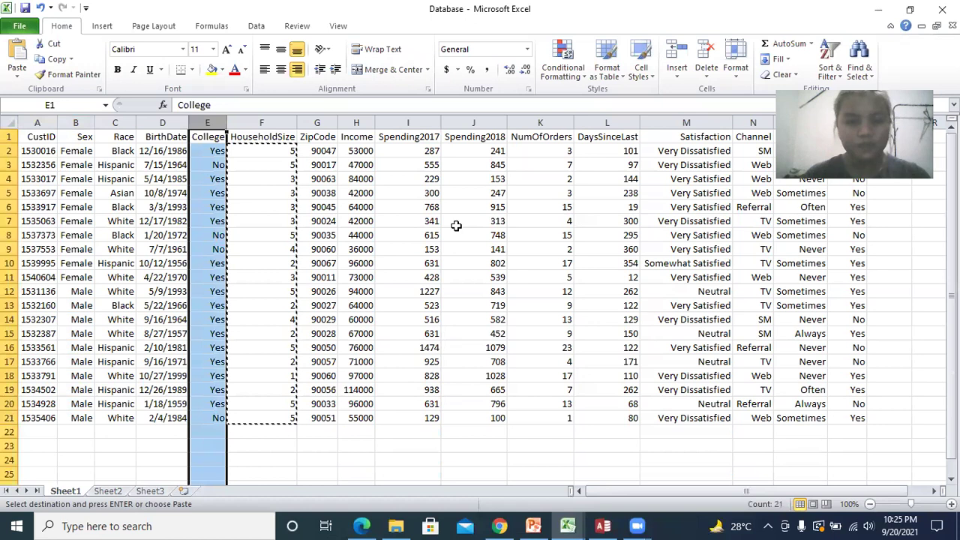
key(alt+Tab)
click(496, 183)
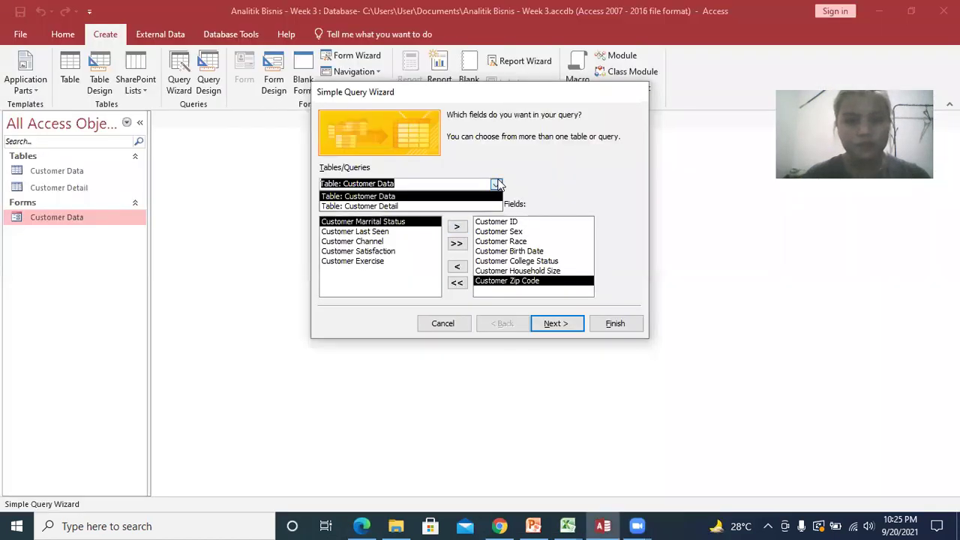
click(405, 197)
click(501, 187)
click(399, 207)
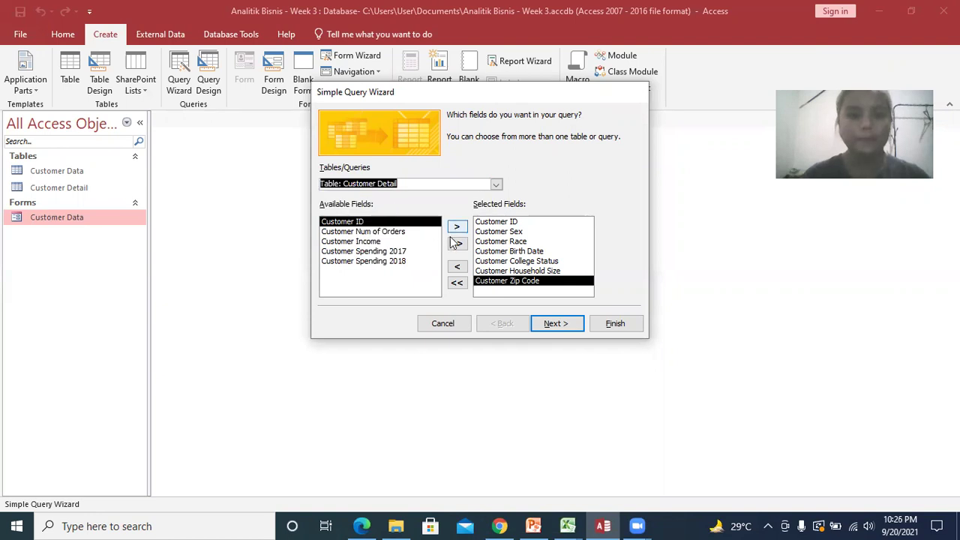
- Try adding the Customer Detail table's Customer ID after Customer Sex, and remove it from the selected fields
click(417, 252)
click(411, 242)
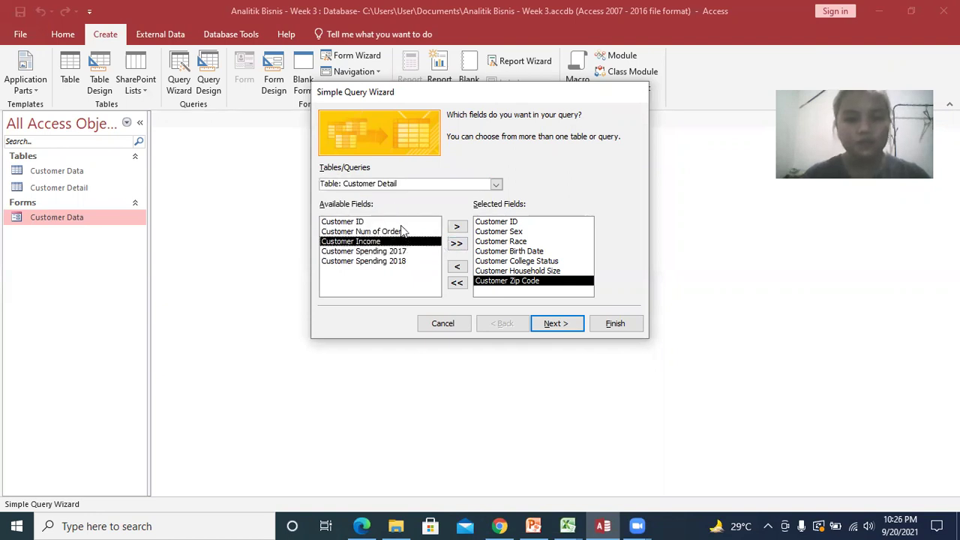
click(403, 222)
click(490, 222)
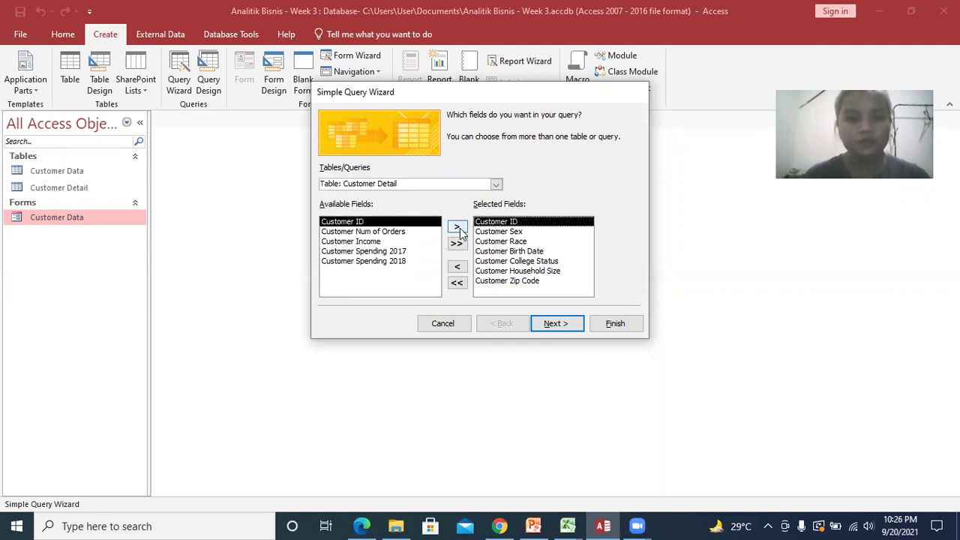
click(499, 231)
click(457, 227)
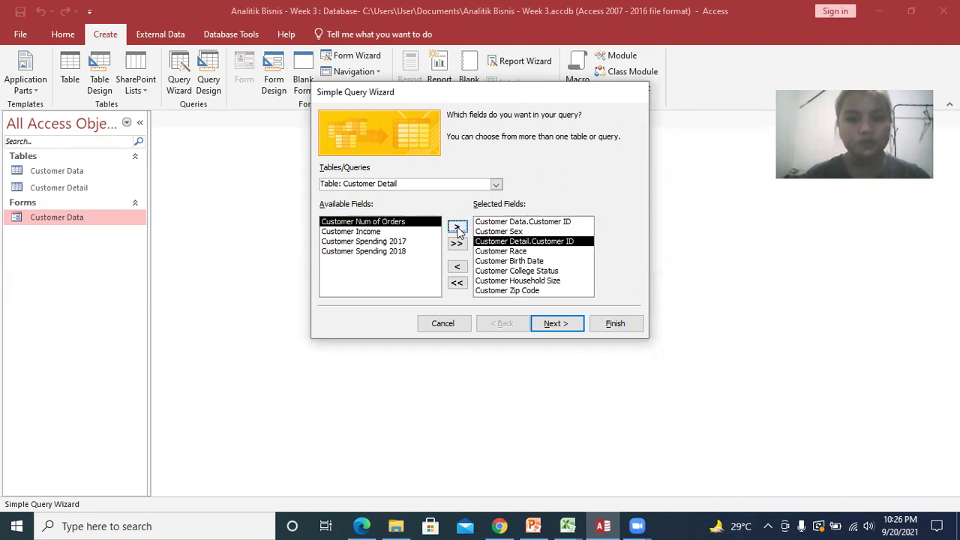
click(520, 232)
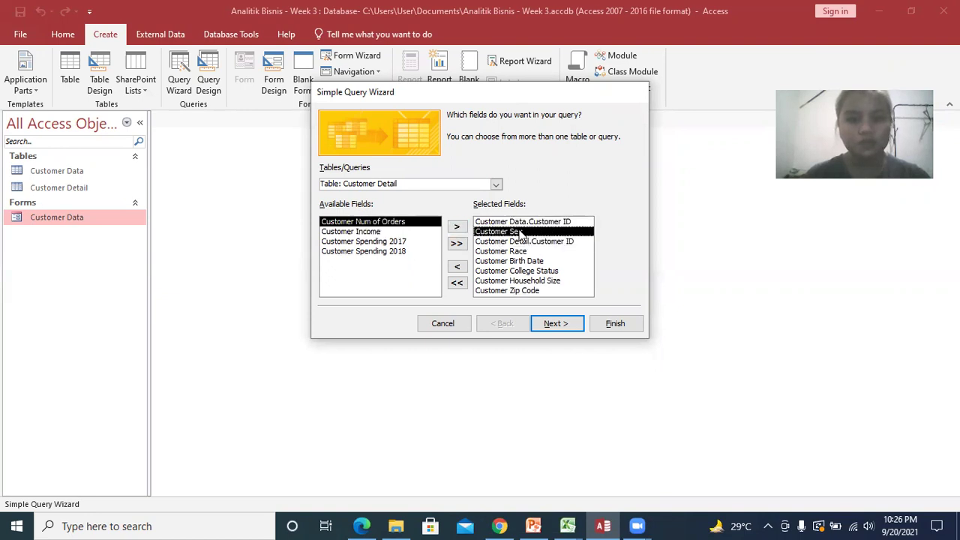
click(491, 242)
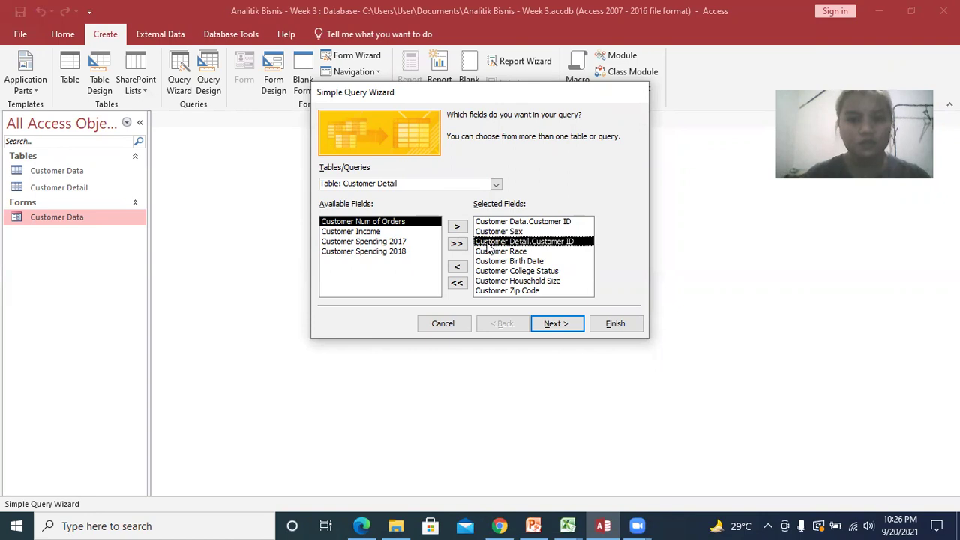
click(457, 270)
- Add the Customer Detail table's Customer ID directly after the first Customer ID in the selected fields
click(515, 222)
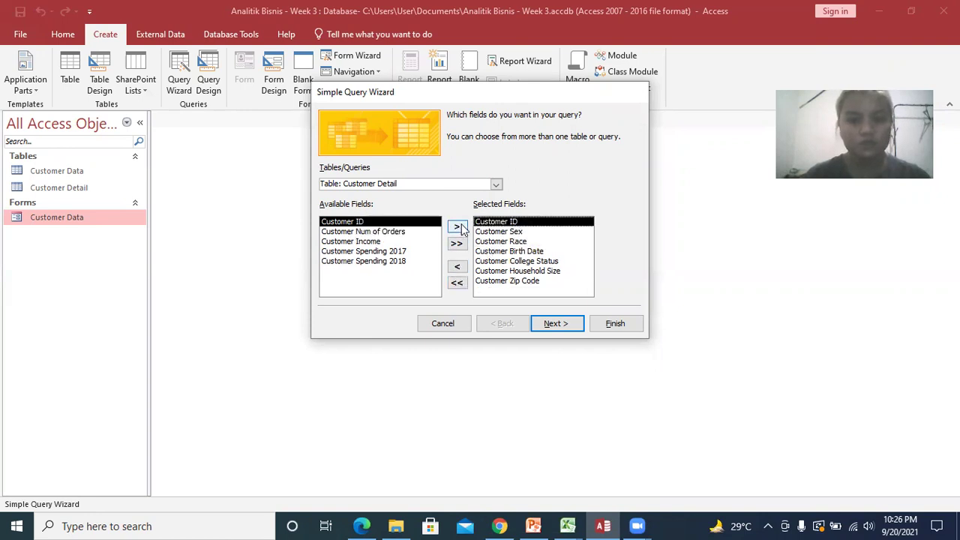
click(462, 229)
- Following Excel's column order, add Customer Income, Customer Spending 2017, Customer Spending 2018 and Customer Num of Orders after Customer Zip Code in the Access query
click(506, 291)
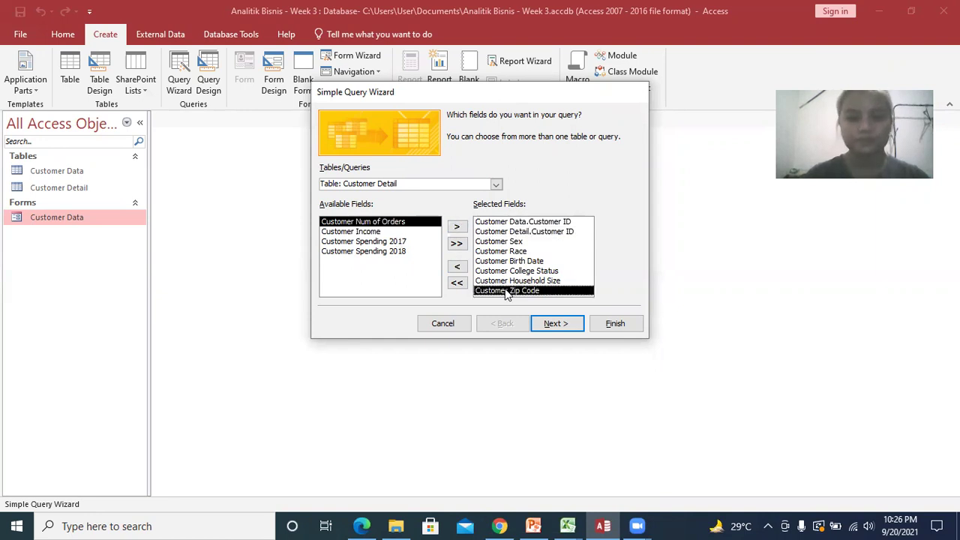
key(alt+Tab)
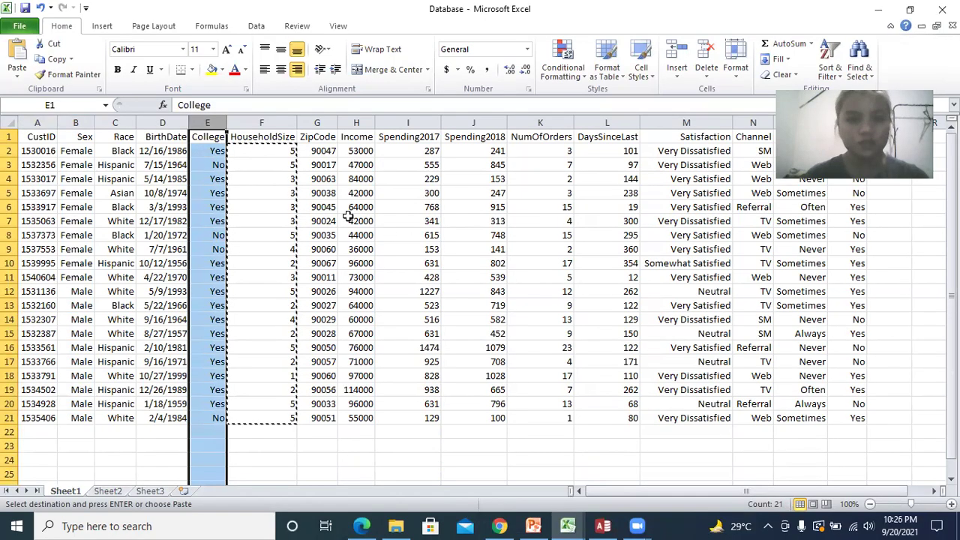
key(alt+Tab)
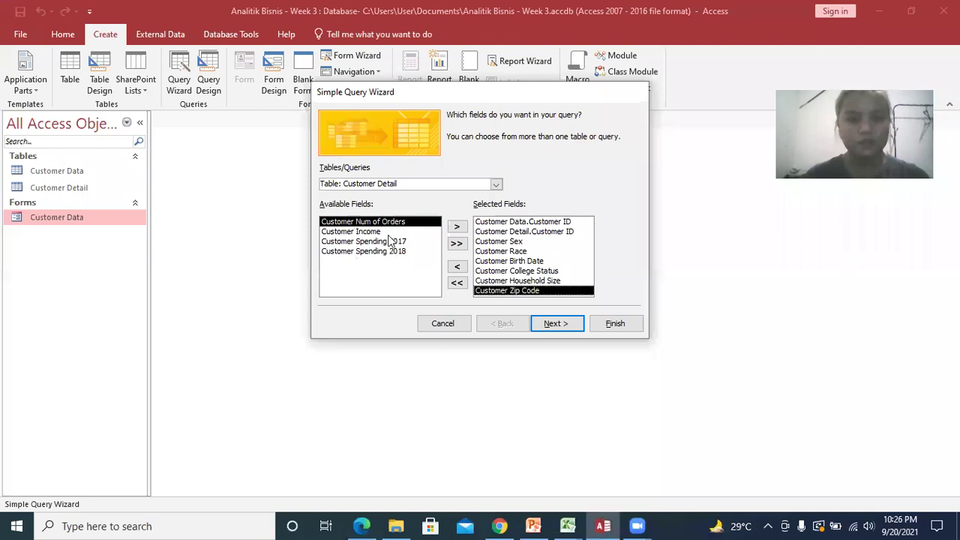
click(385, 232)
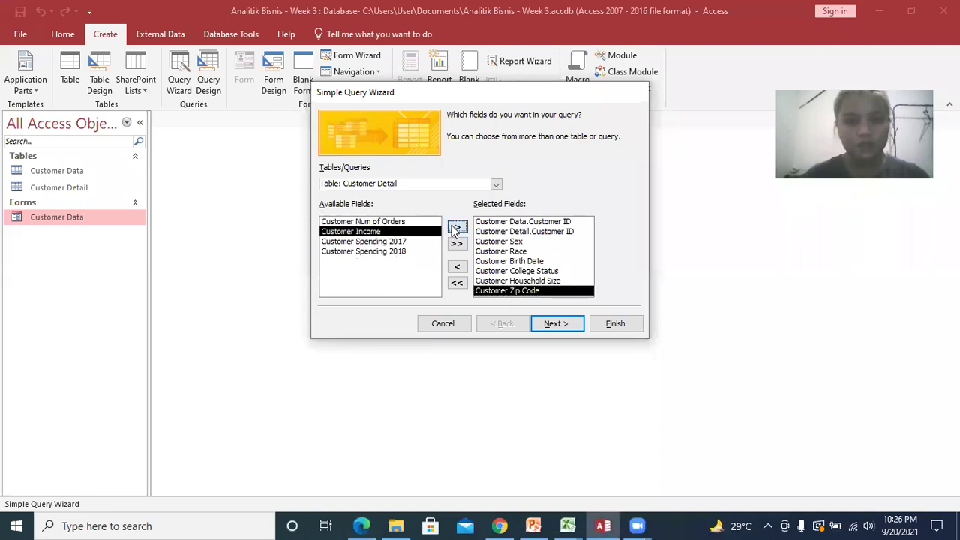
click(457, 227)
click(457, 227)
click(457, 227)
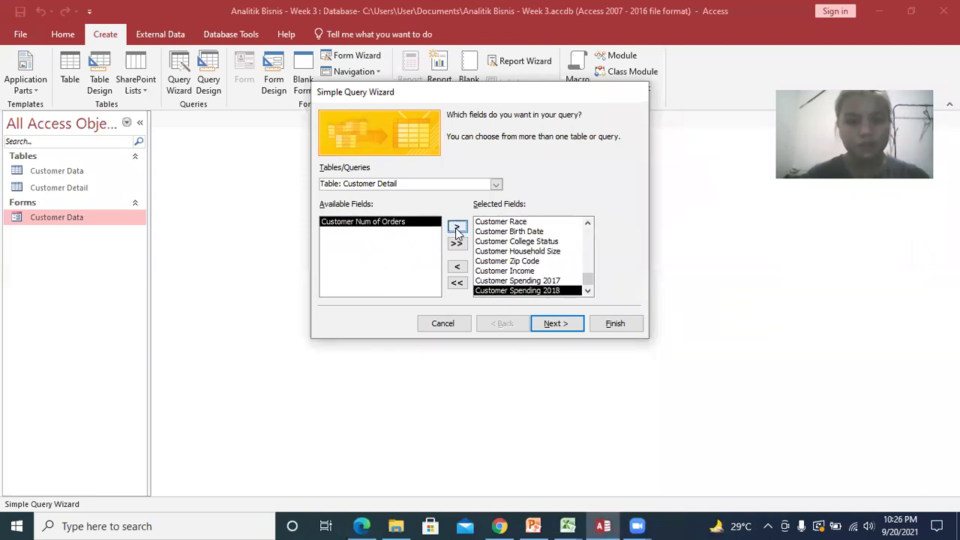
key(alt+Tab)
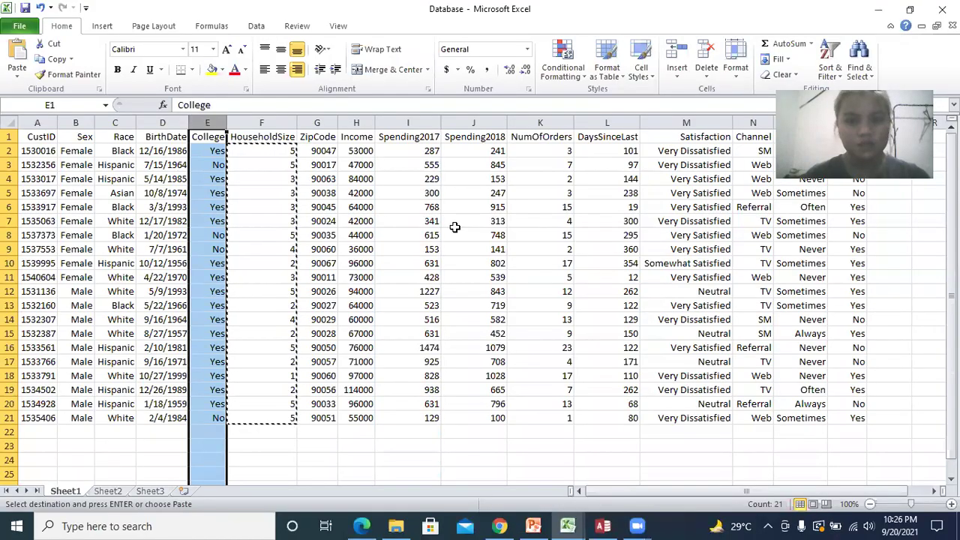
key(alt+Tab)
click(457, 229)
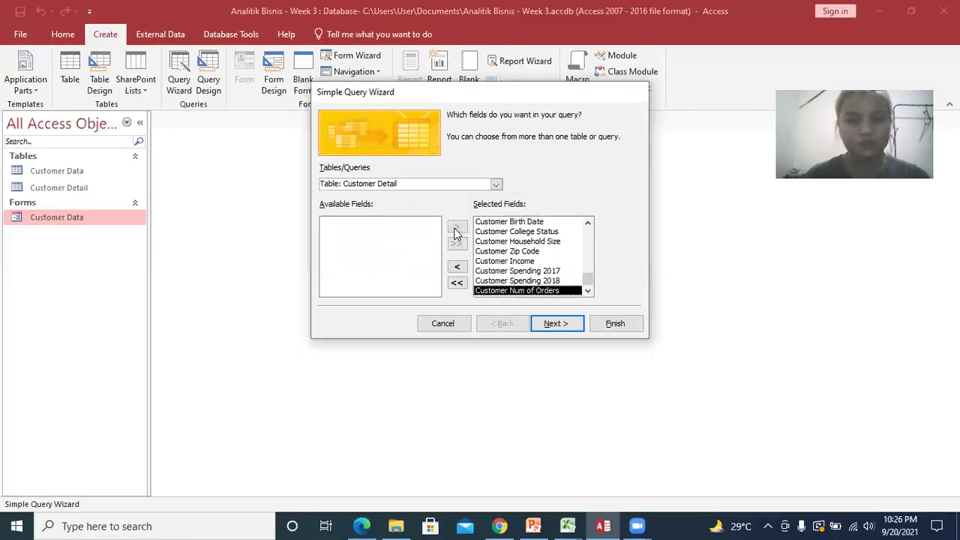
- Check the column after NumOfOrders in Excel and add Customer Last Seen from the Customer Data table to the Access query
click(496, 184)
click(398, 196)
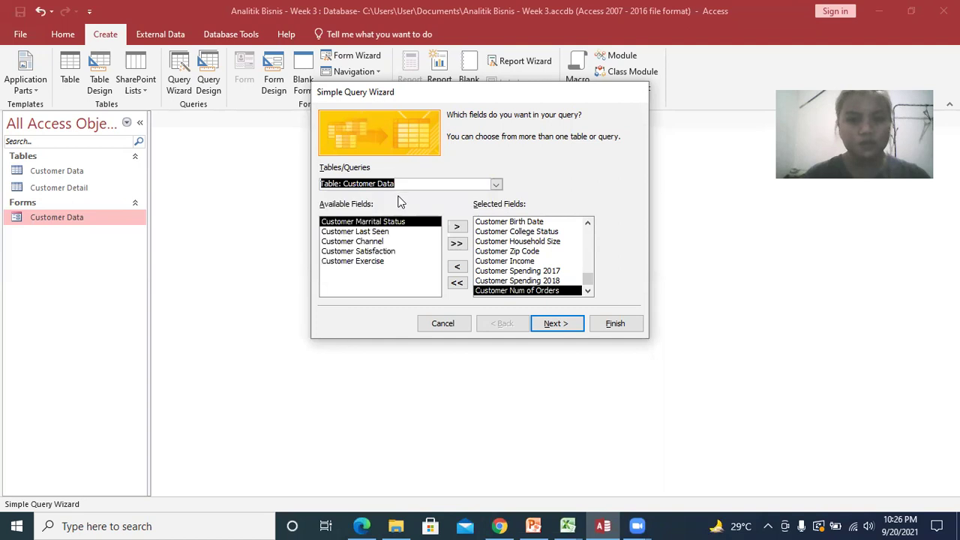
click(367, 262)
click(377, 232)
key(alt+Tab)
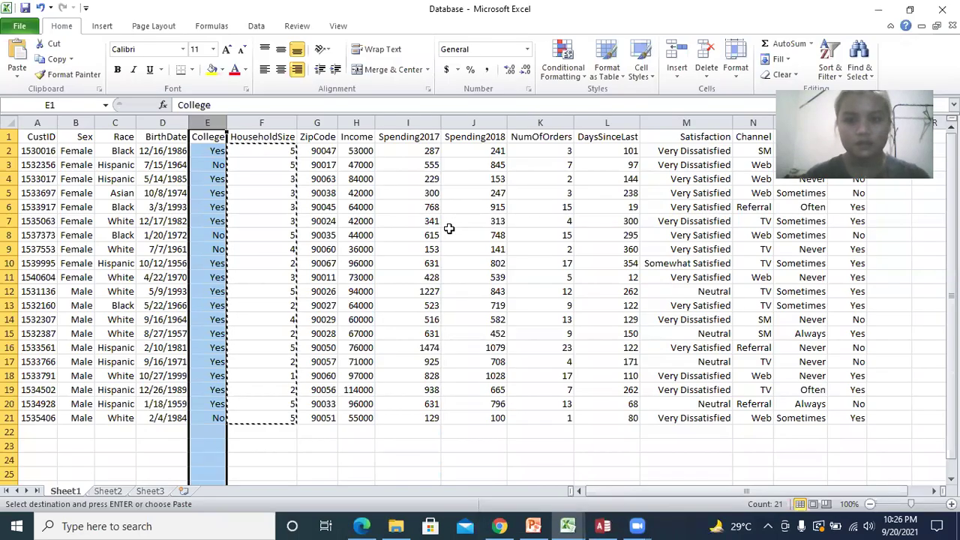
key(alt+Tab)
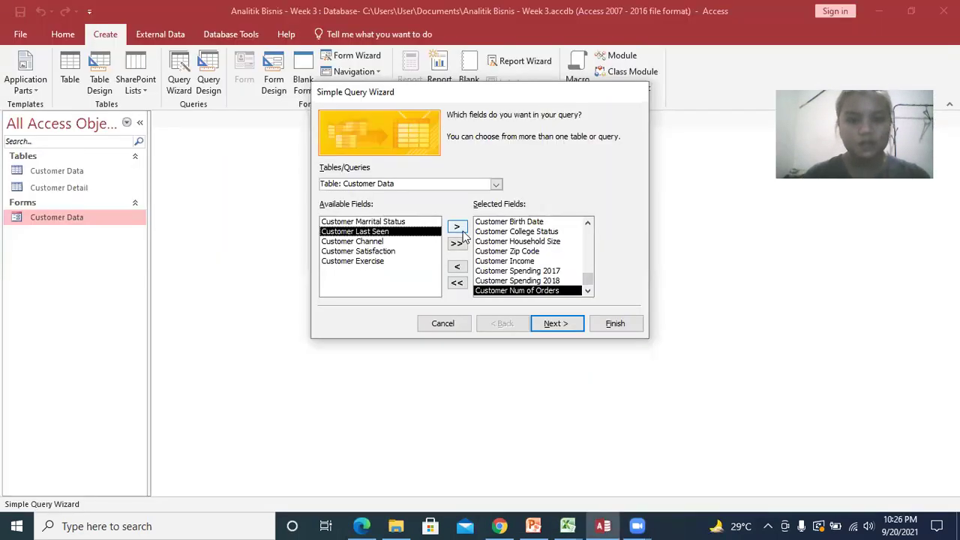
click(454, 231)
- Add Customer Satisfaction, Customer Channel, Customer Exercise and Customer Marrital Status to the query, in that order
click(413, 241)
click(456, 228)
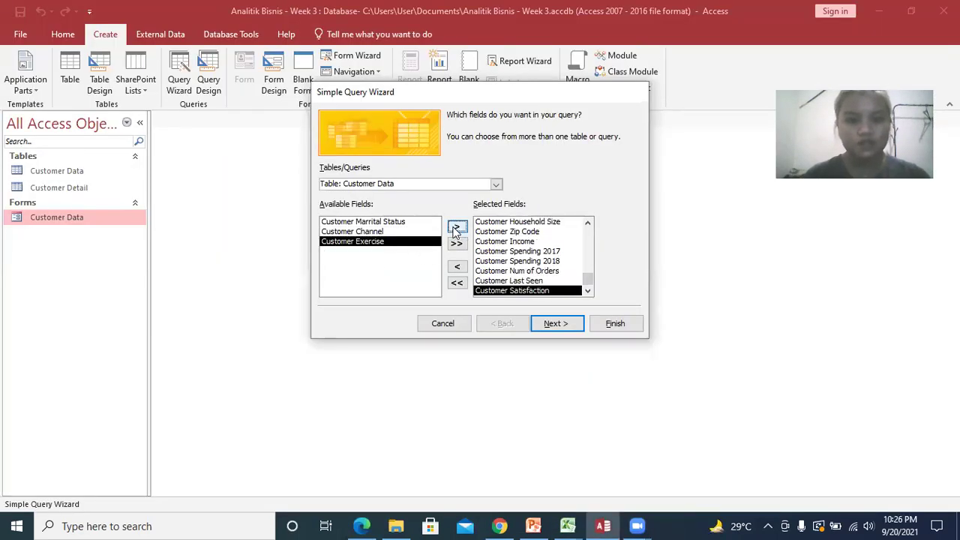
click(414, 232)
click(455, 230)
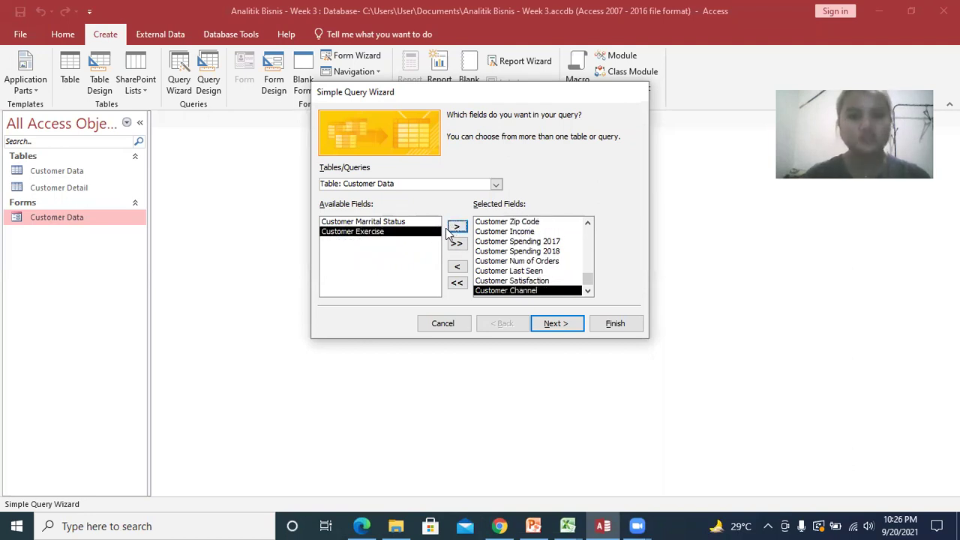
click(455, 229)
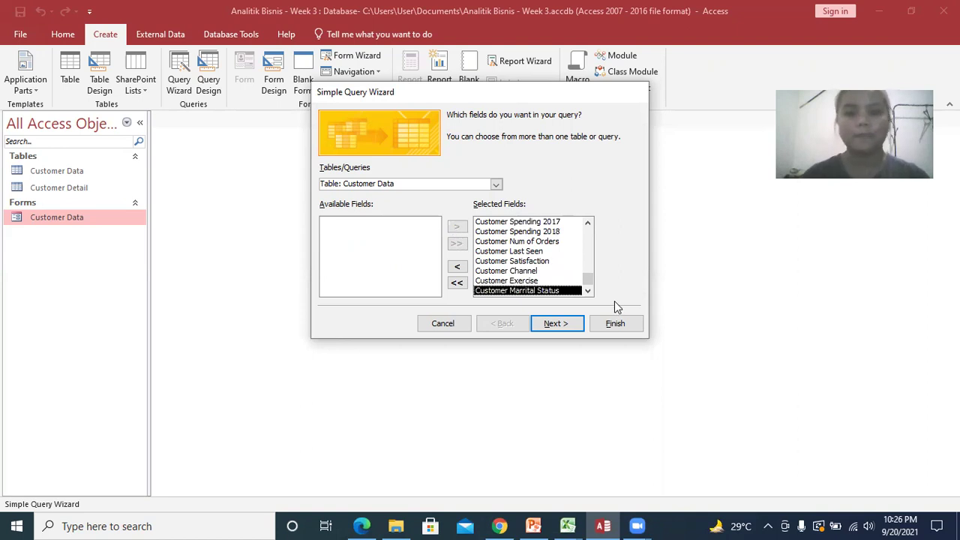
- Finish the wizard as a detail query titled Customer Data Query, opening it to view its information
click(555, 325)
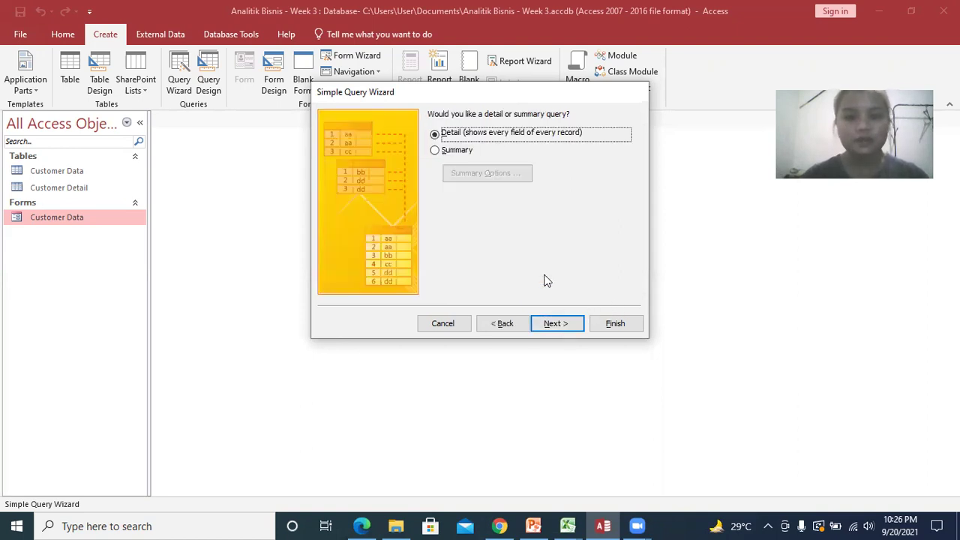
click(448, 149)
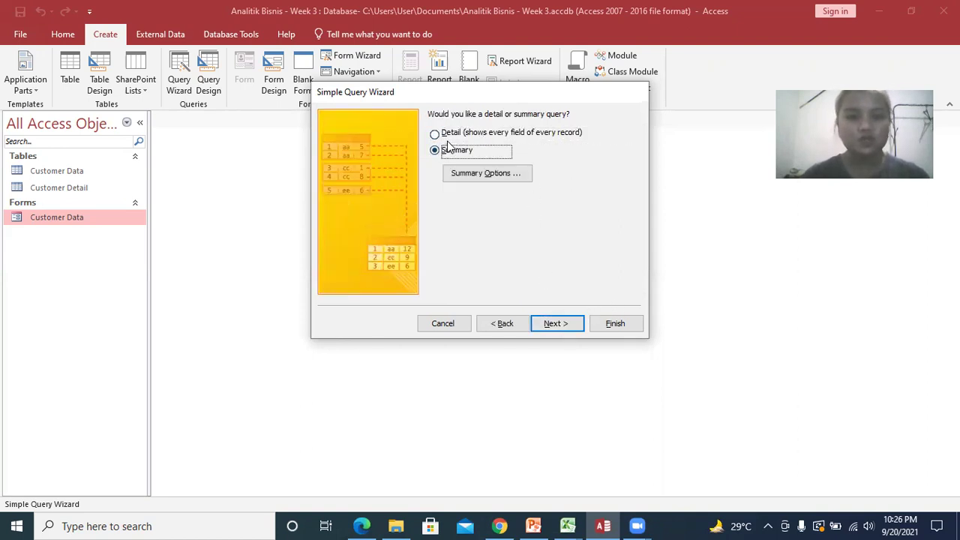
click(452, 140)
click(565, 325)
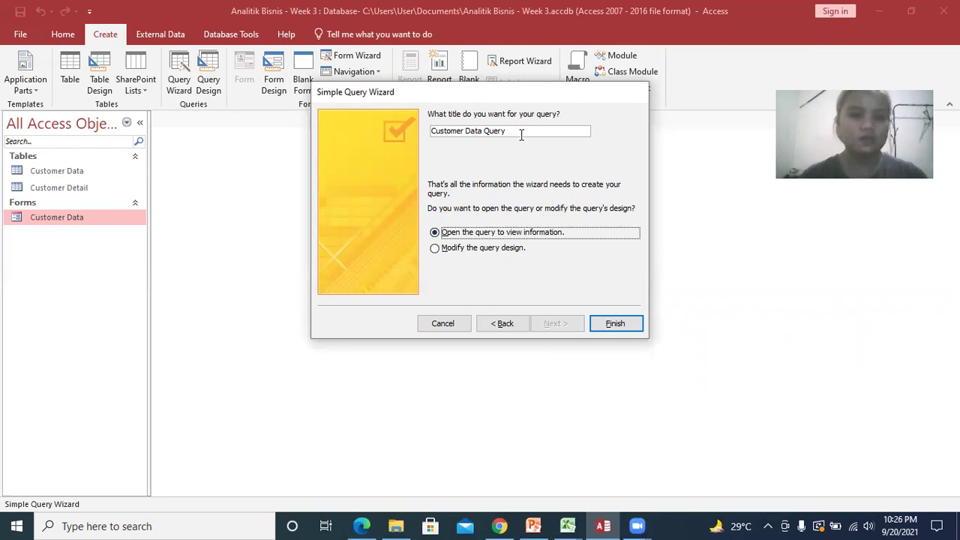
click(636, 321)
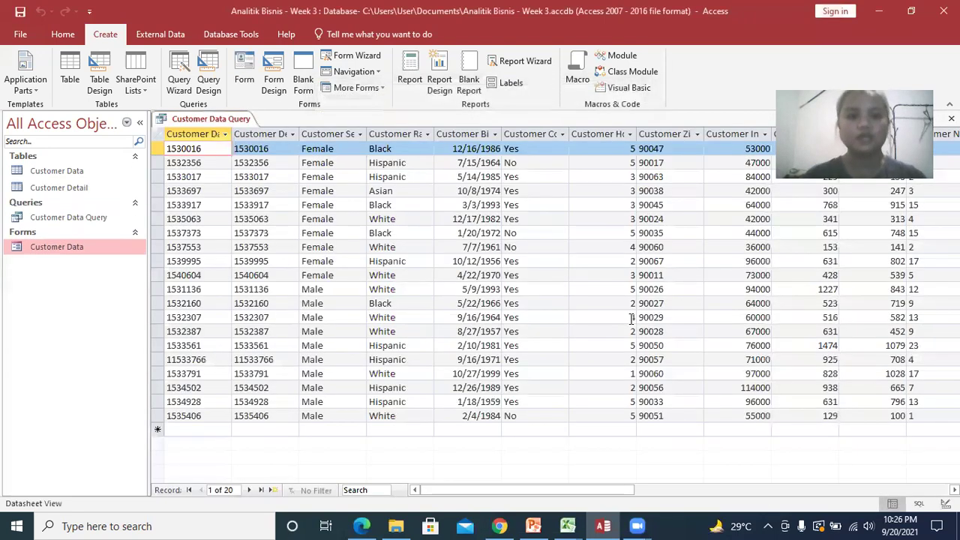
- Examine the two Customer ID columns in the Customer Data Query results
click(263, 135)
click(206, 149)
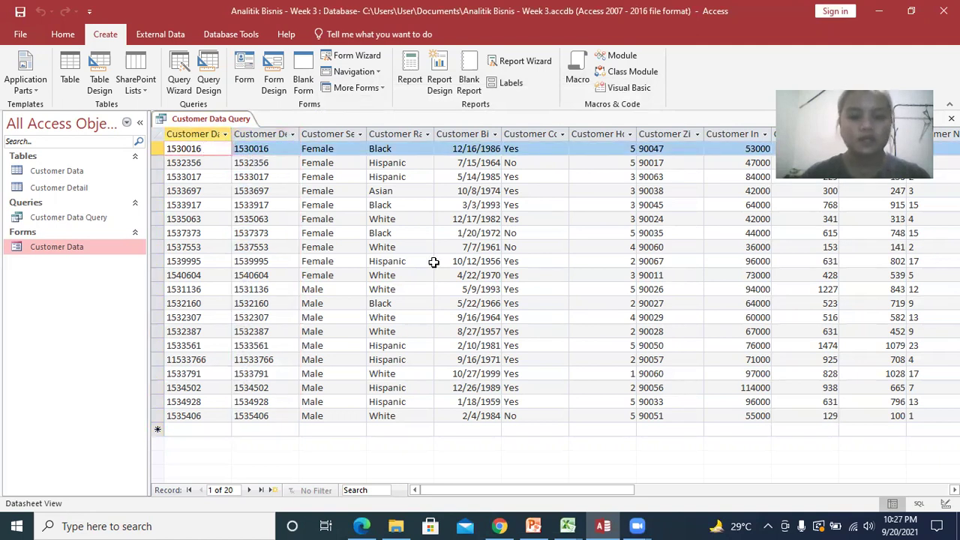
click(215, 168)
click(211, 149)
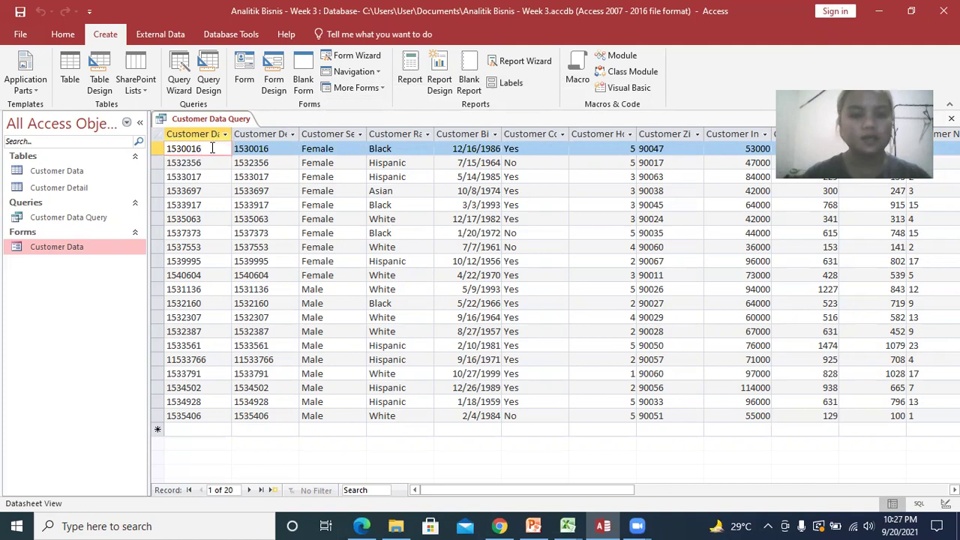
- Check the remaining assignment instructions on the course page in Chrome and return to the query in Access
key(alt+Tab)
key(alt+Tab)
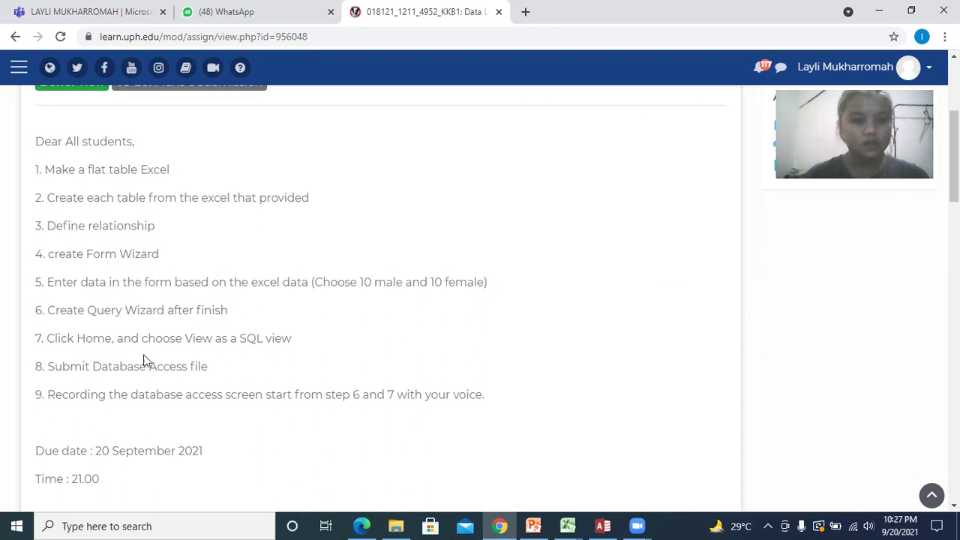
key(alt+Tab)
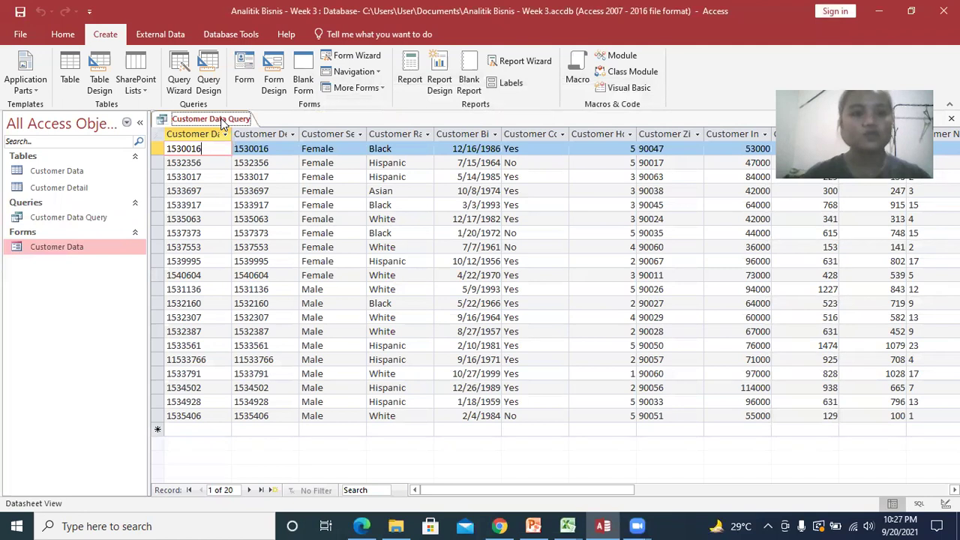
- Switch the Customer Data Query to SQL view and clear the selection of its statement
right_click(225, 124)
click(247, 129)
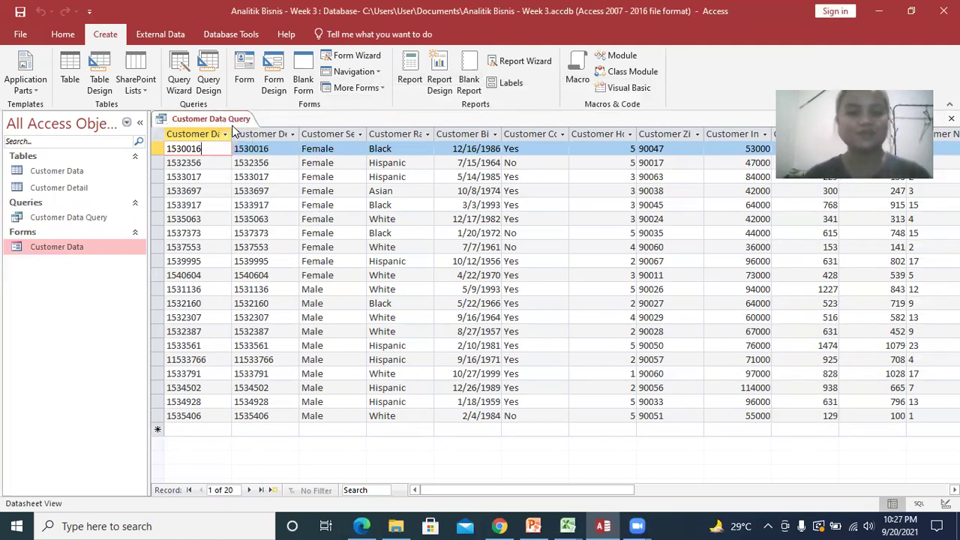
click(64, 34)
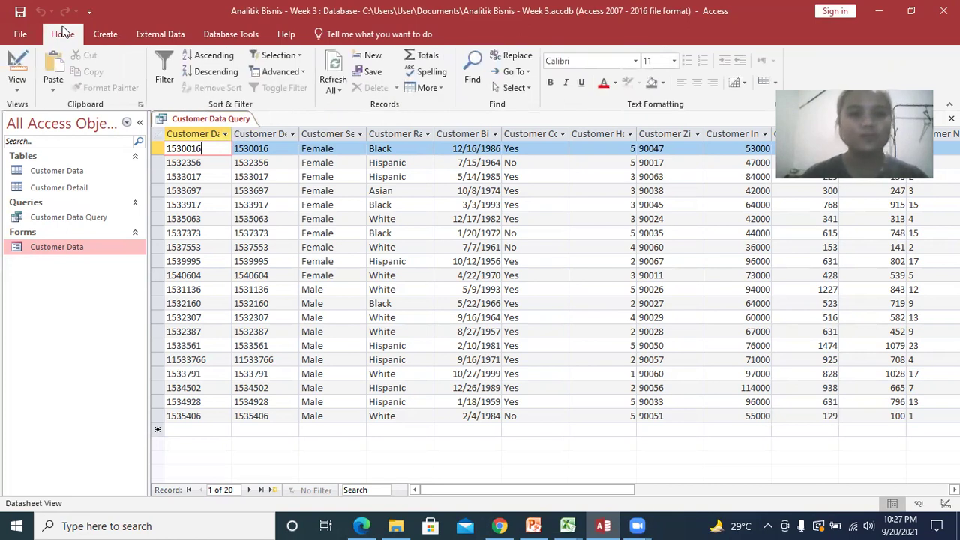
click(20, 88)
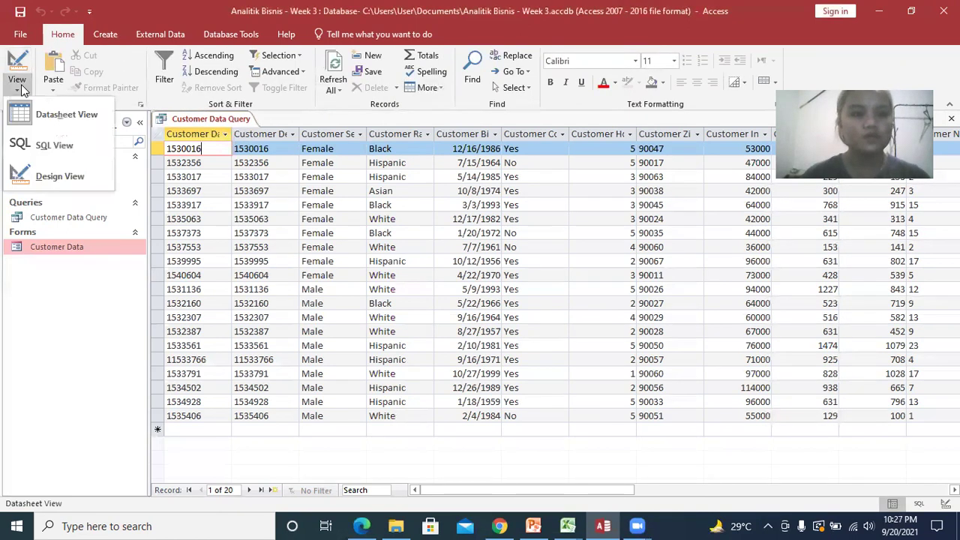
click(53, 142)
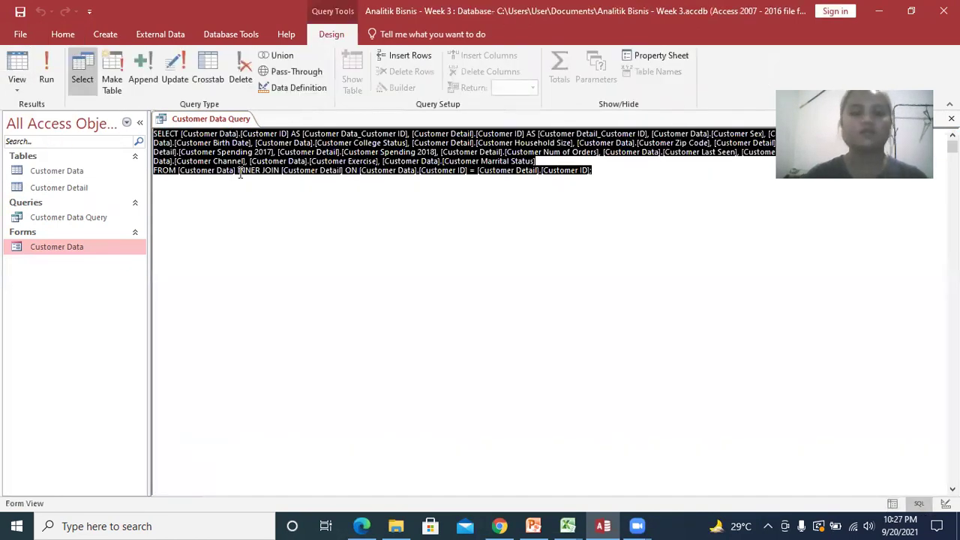
click(642, 180)
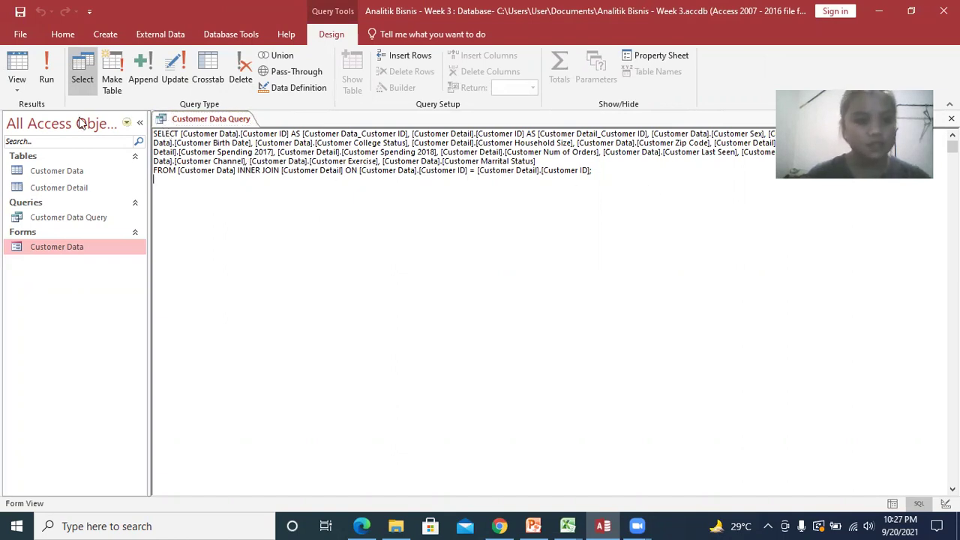
- Convert the query to a make-table query that outputs to a table named Customer Data in the current database
click(111, 87)
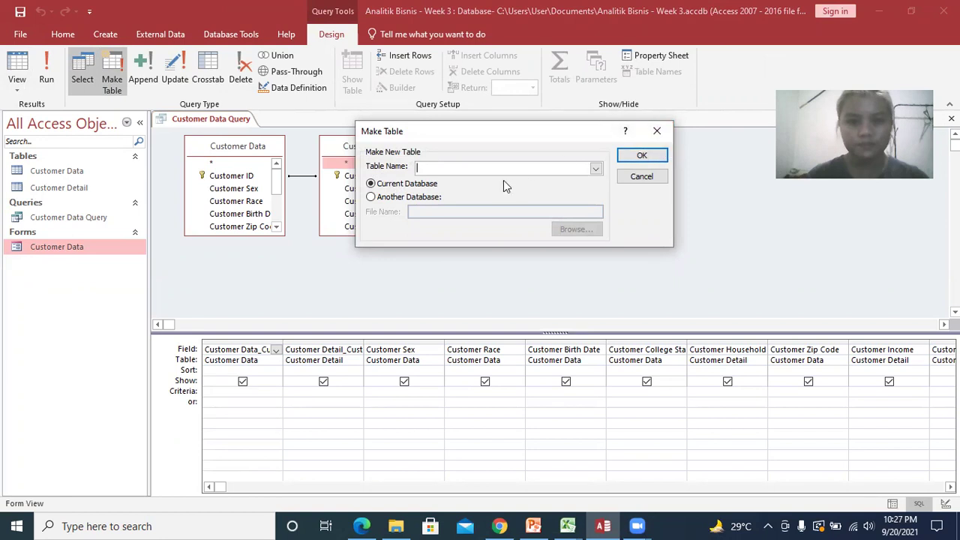
text(C)
key(Caps_Lock)
text(us)
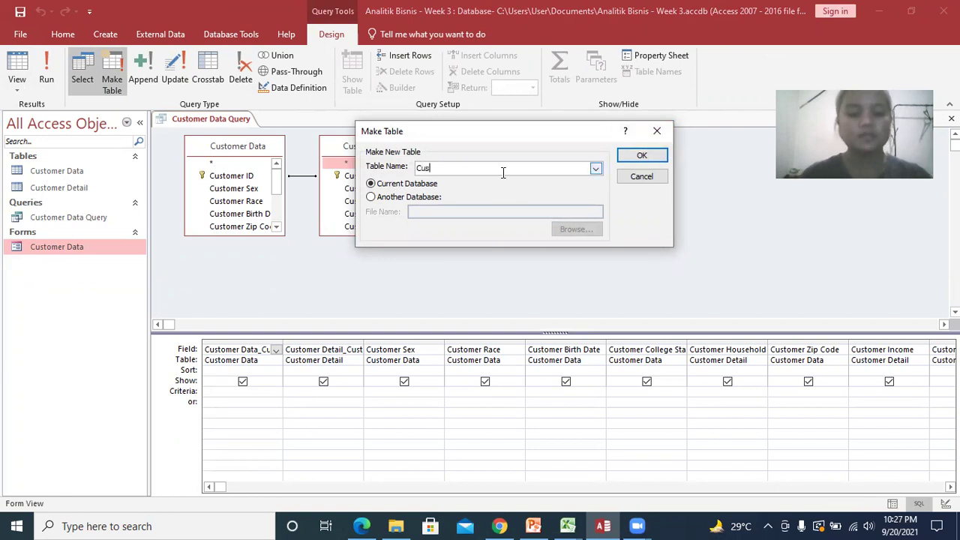
text(tomer D)
key(Caps_Lock)
text(ata)
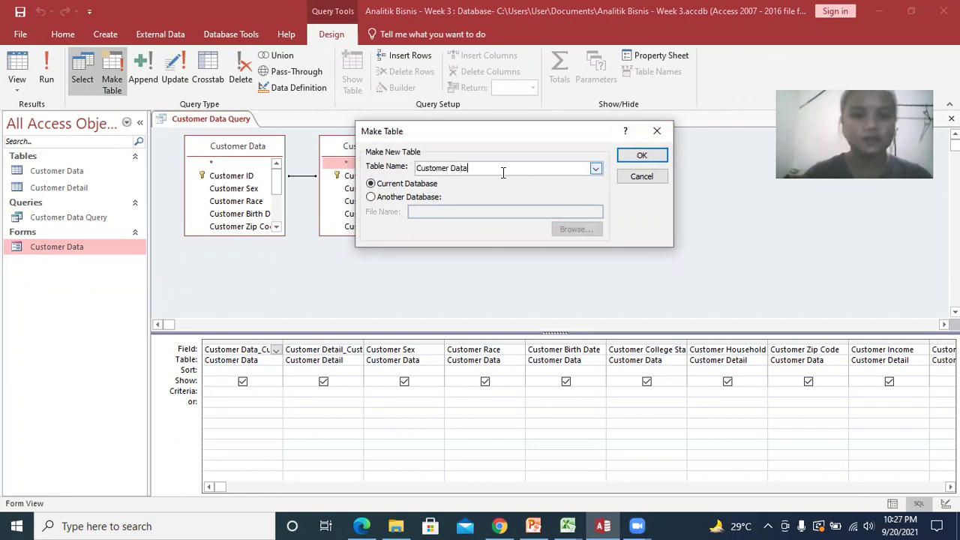
click(628, 158)
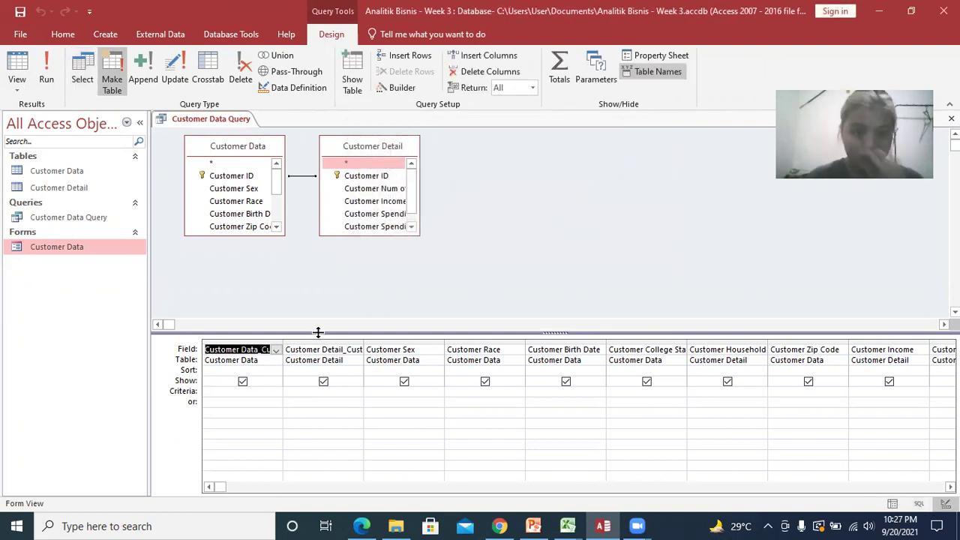
- Review the query's fields across the design grid and save the Customer Data Query
click(318, 284)
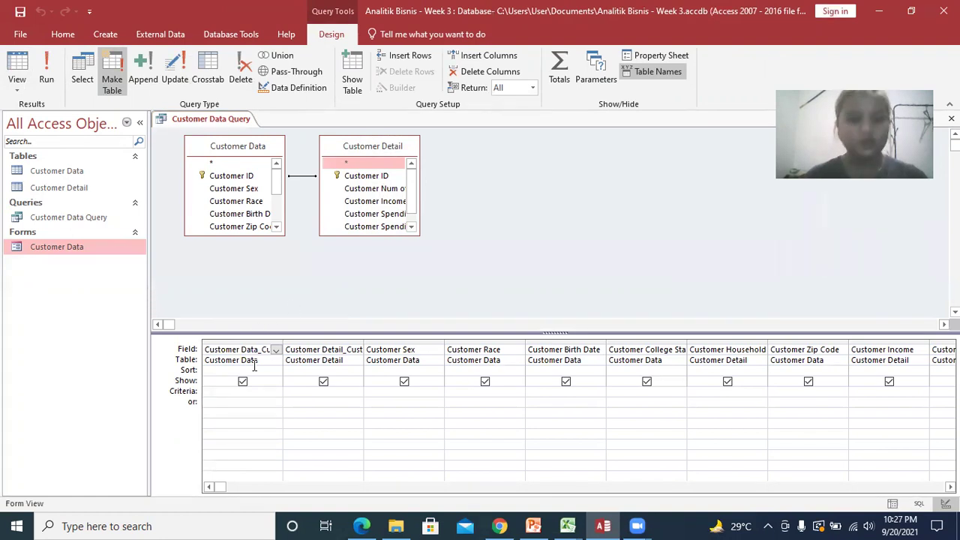
click(263, 352)
click(349, 287)
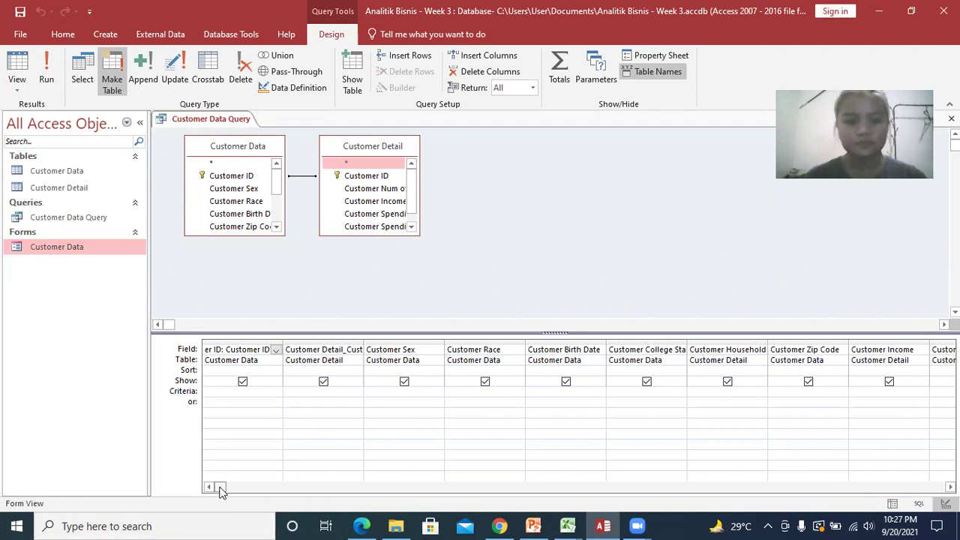
drag(248, 494, 695, 484)
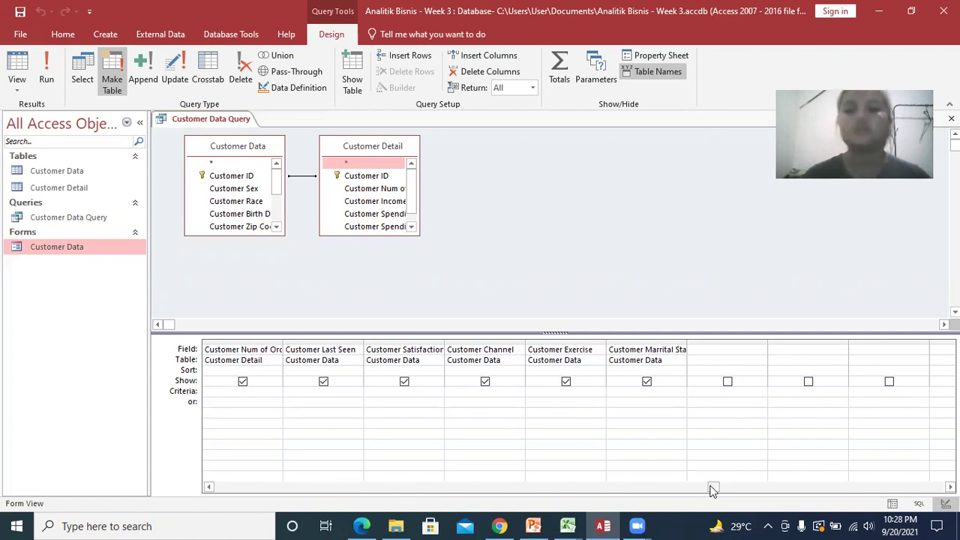
drag(713, 489, 220, 487)
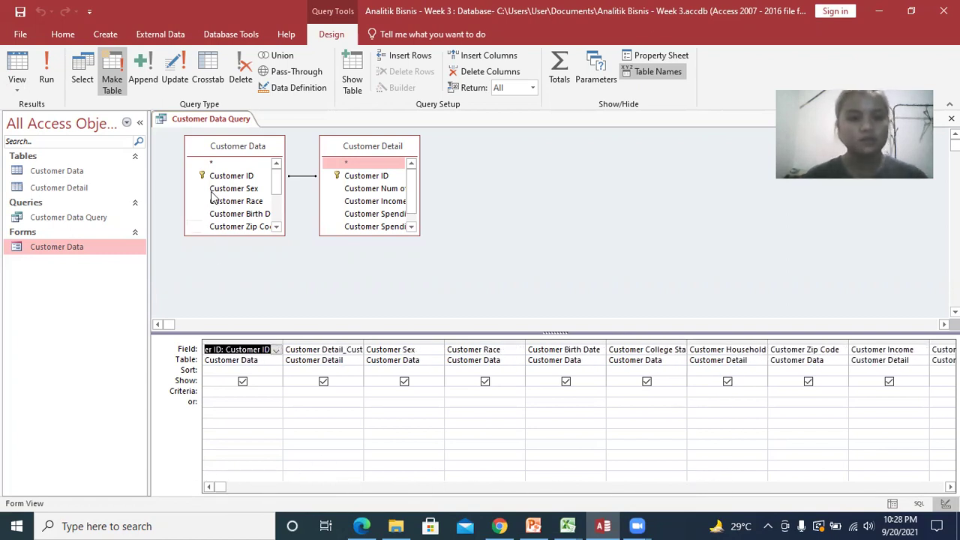
right_click(181, 120)
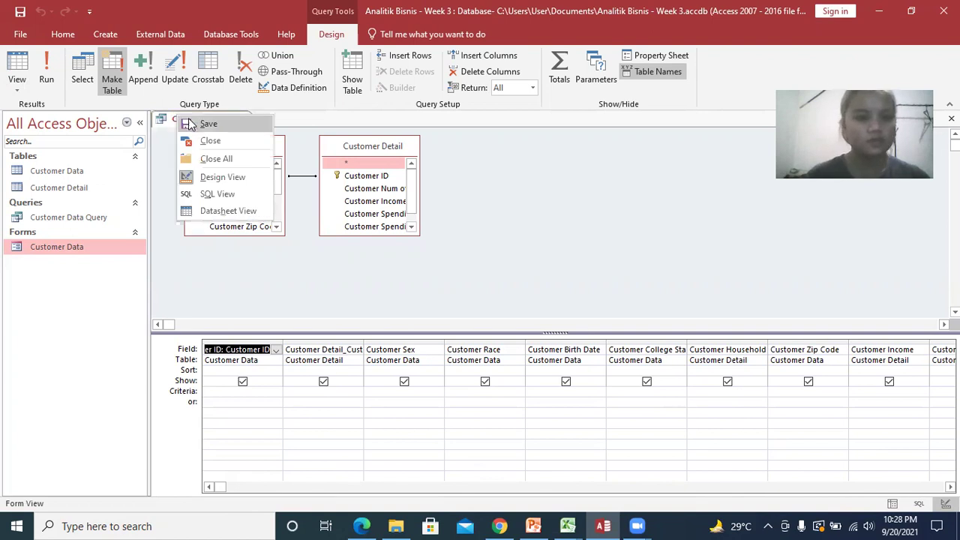
click(191, 124)
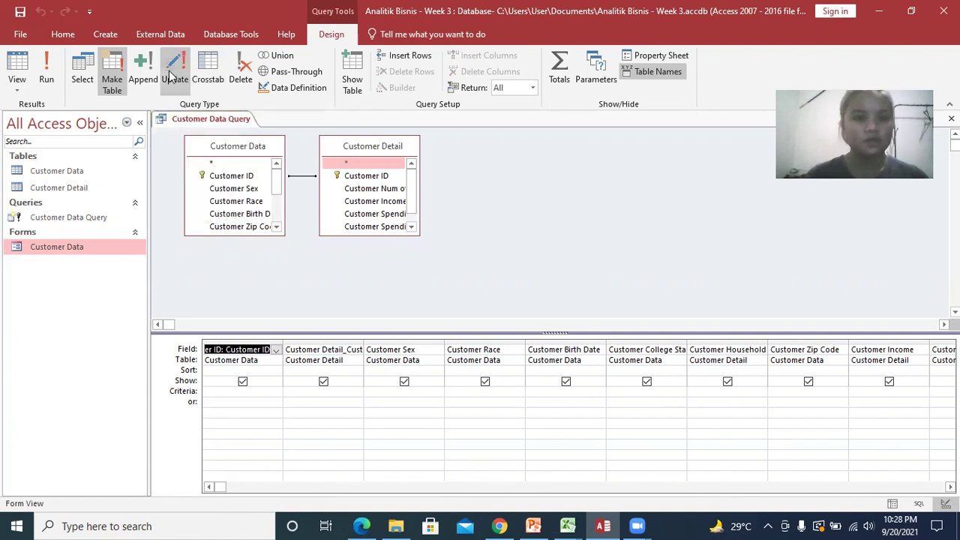
- Change the query type to an update query, try to run the Customer Data Query, and dismiss the resulting message
click(174, 72)
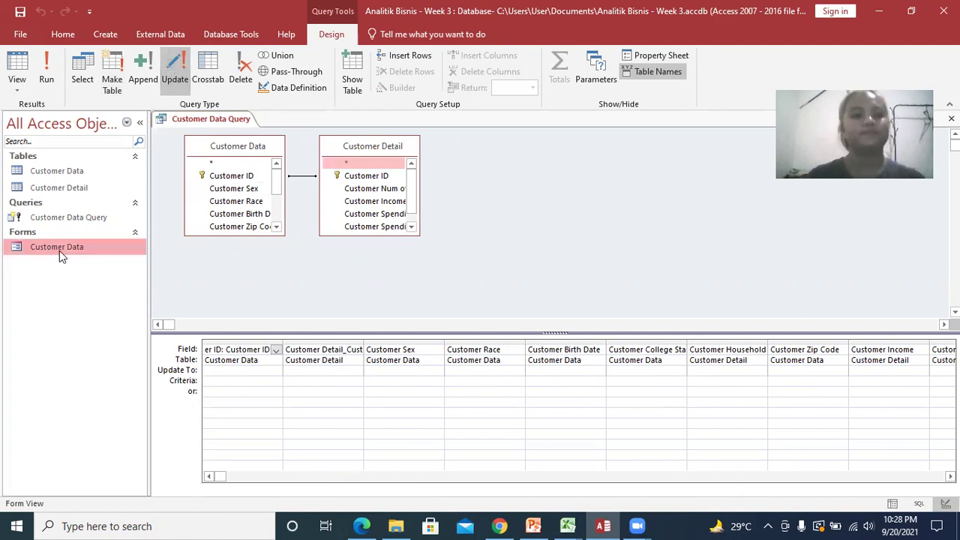
click(48, 219)
double_click(48, 219)
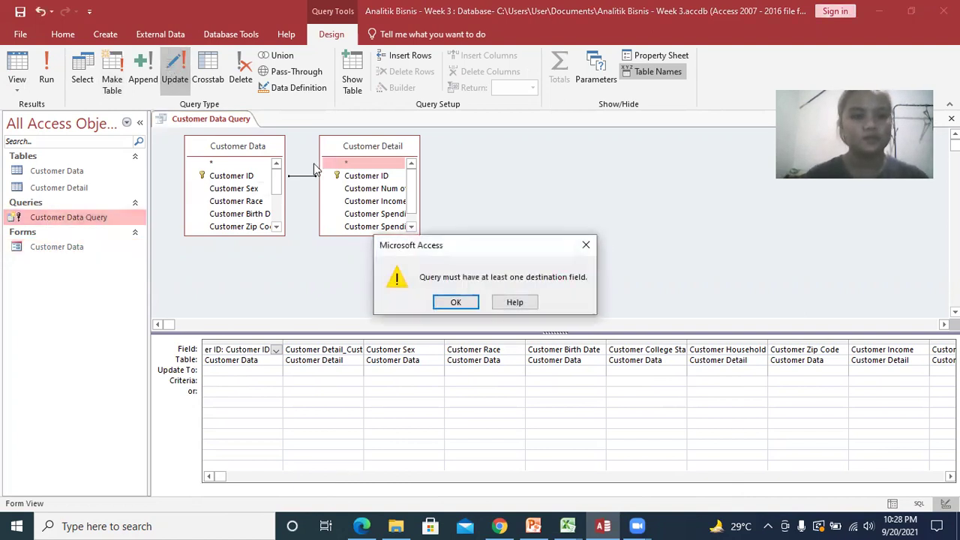
click(460, 303)
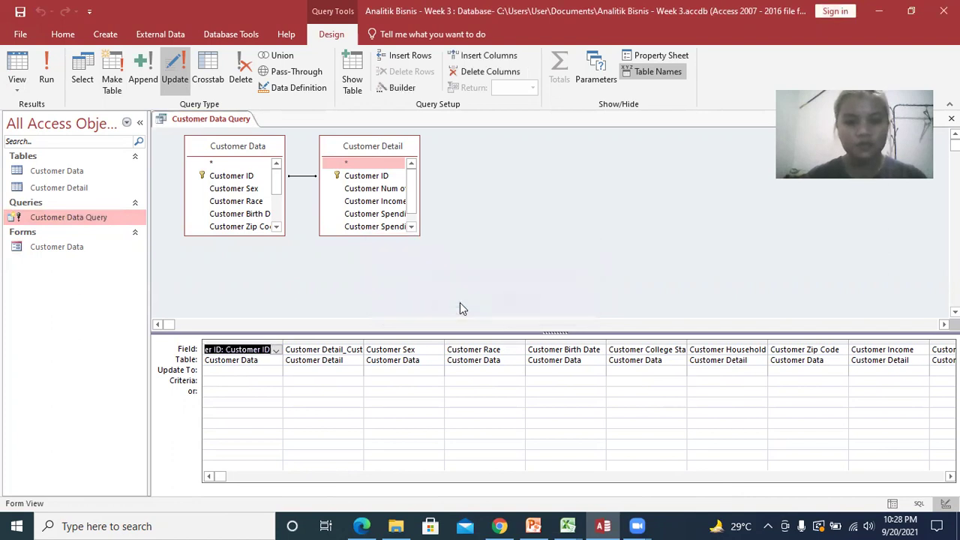
- Insert Customer ID from Customer Data, followed by Customer ID from Customer Detail, as the first columns of the design grid
click(282, 298)
drag(235, 181, 244, 354)
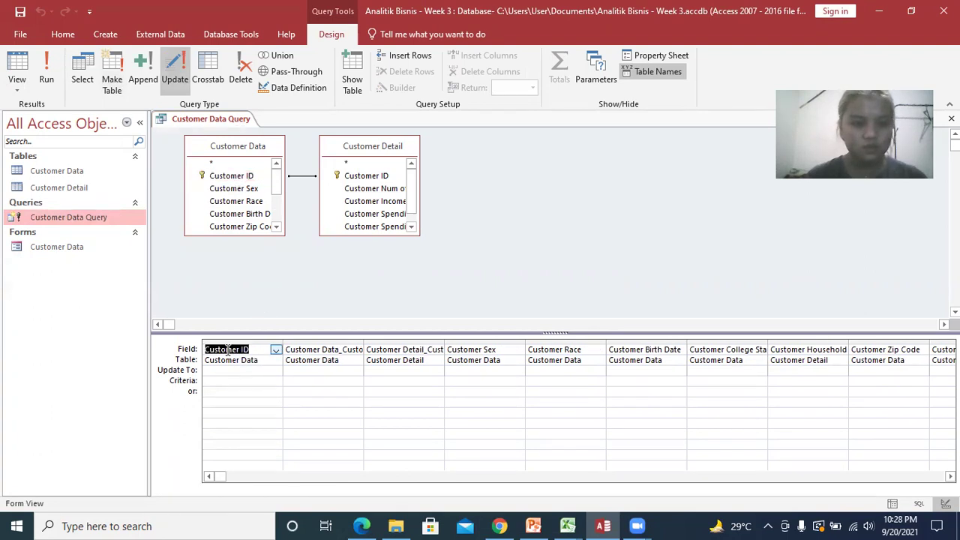
click(325, 354)
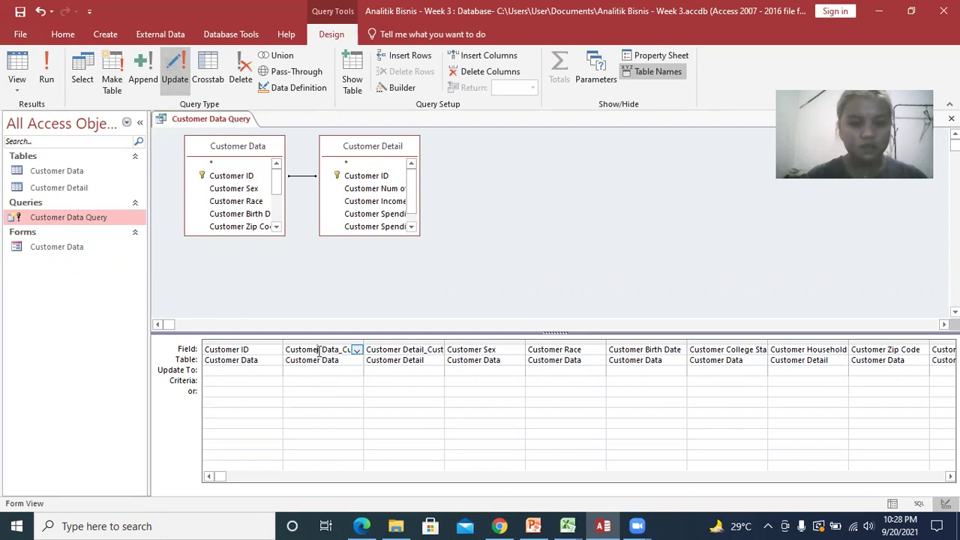
drag(344, 181, 339, 359)
click(405, 350)
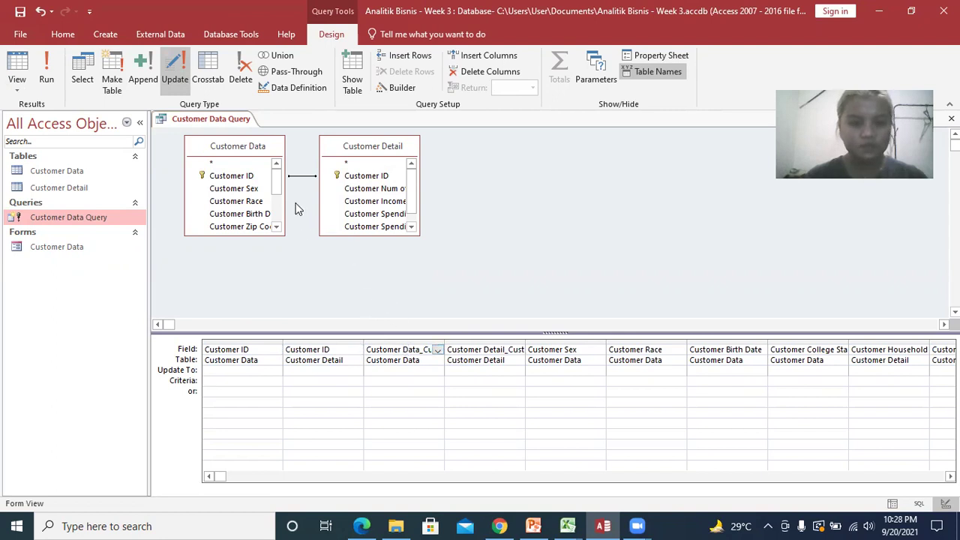
- Insert Customer Sex, Customer Race and Customer Birth Date from Customer Data after the two inserted Customer ID columns
click(239, 191)
drag(218, 190, 401, 351)
drag(250, 202, 491, 351)
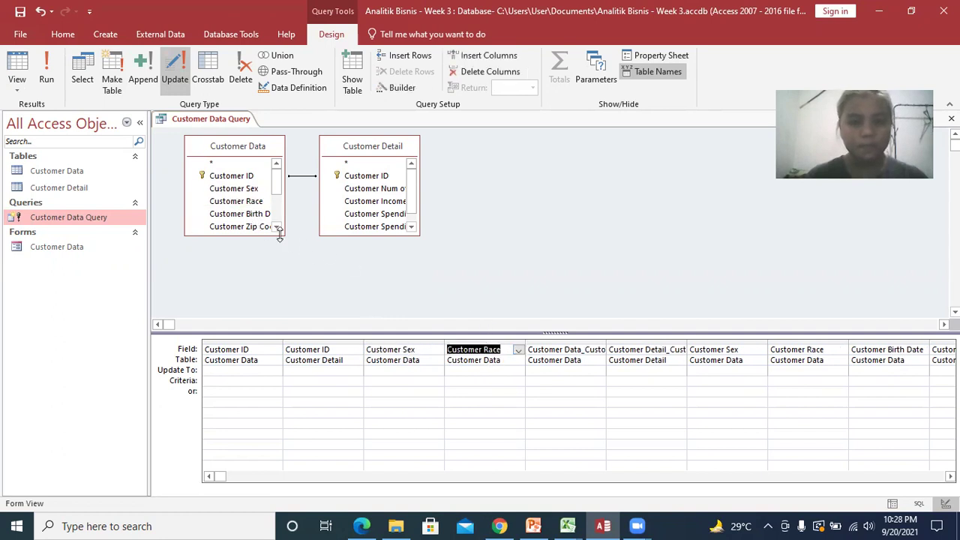
drag(244, 218, 557, 351)
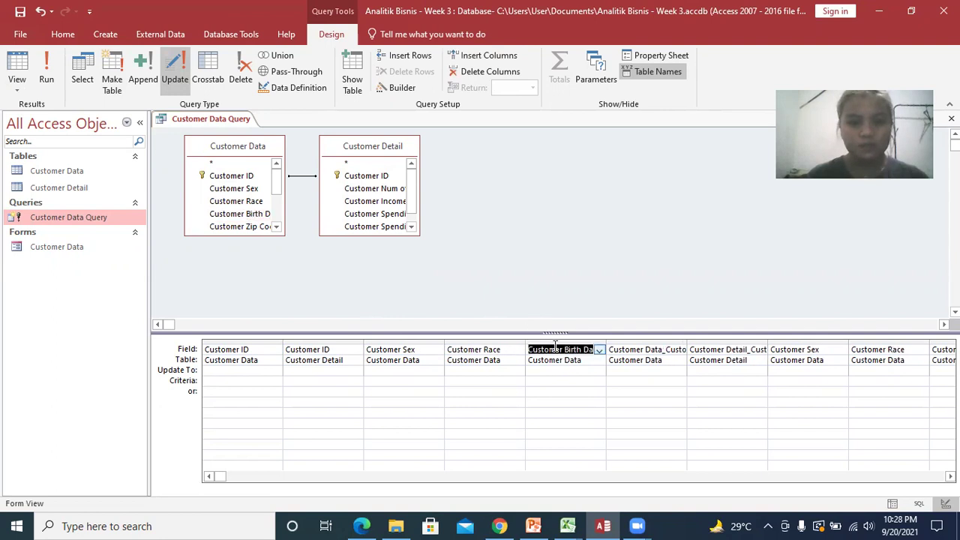
- Check the column order in the Excel sheet and insert Customer College Status and Customer Household Size after Customer Birth Date in Access
key(alt+Tab)
key(alt+Tab)
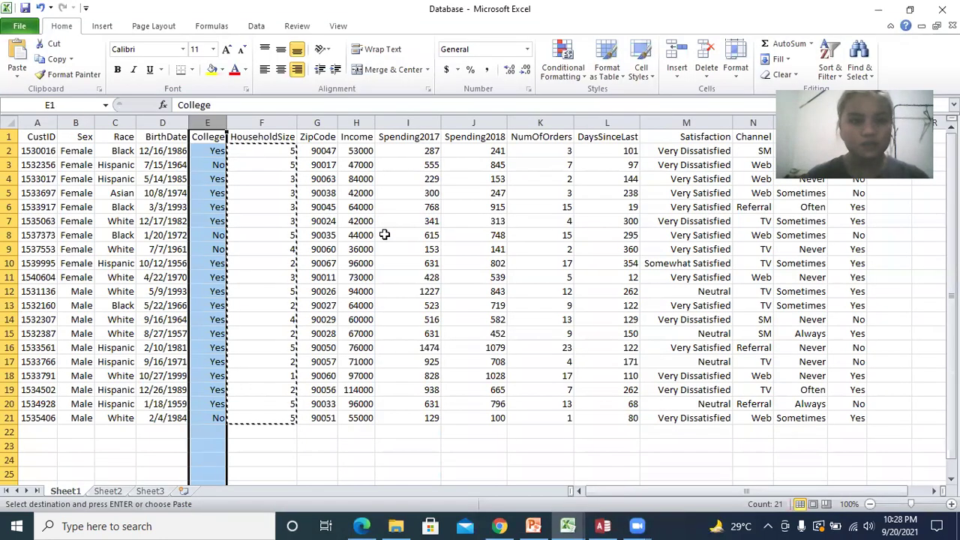
key(alt+Tab)
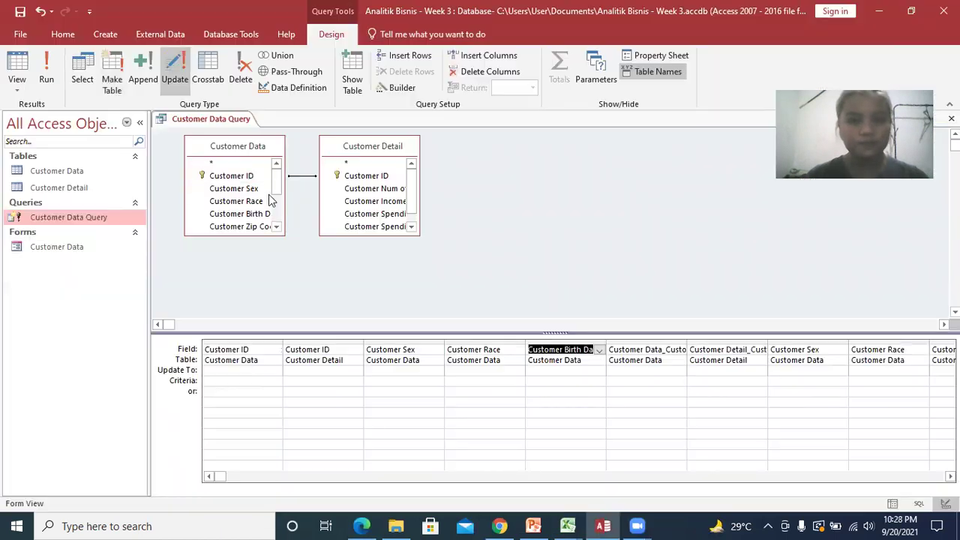
drag(275, 180, 627, 353)
drag(412, 192, 722, 350)
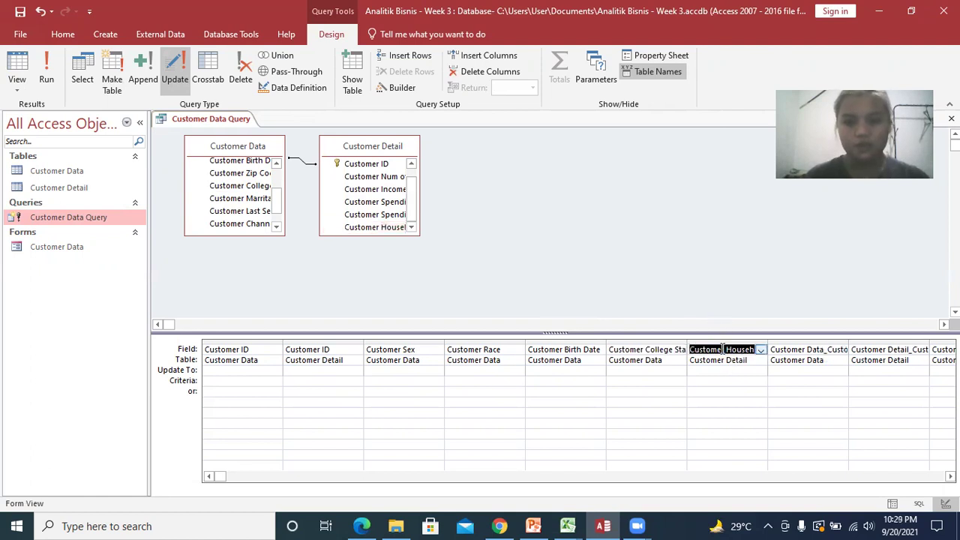
- Recheck the Excel column order and insert Customer Zip Code and Customer Income after Customer Household Size in the Access design grid
key(alt+Tab)
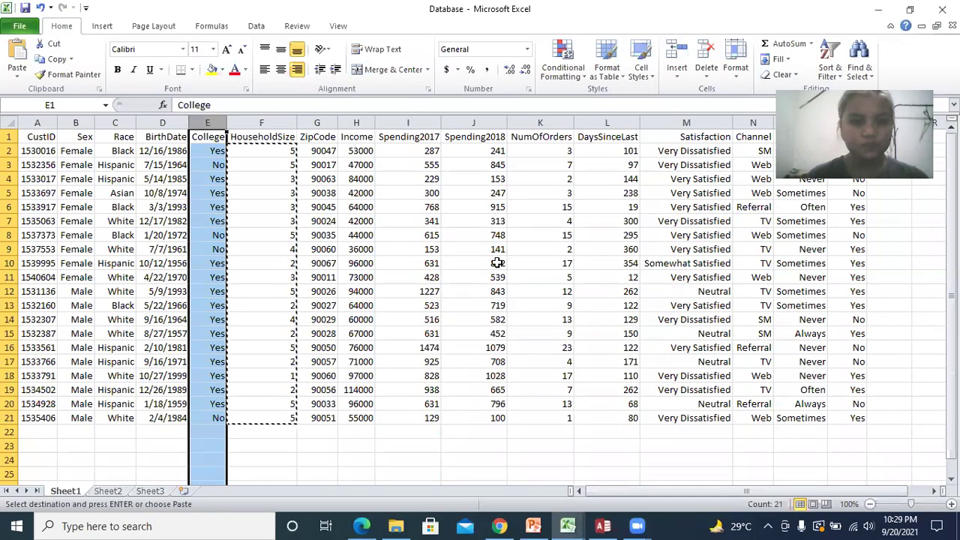
key(alt+Tab)
click(259, 180)
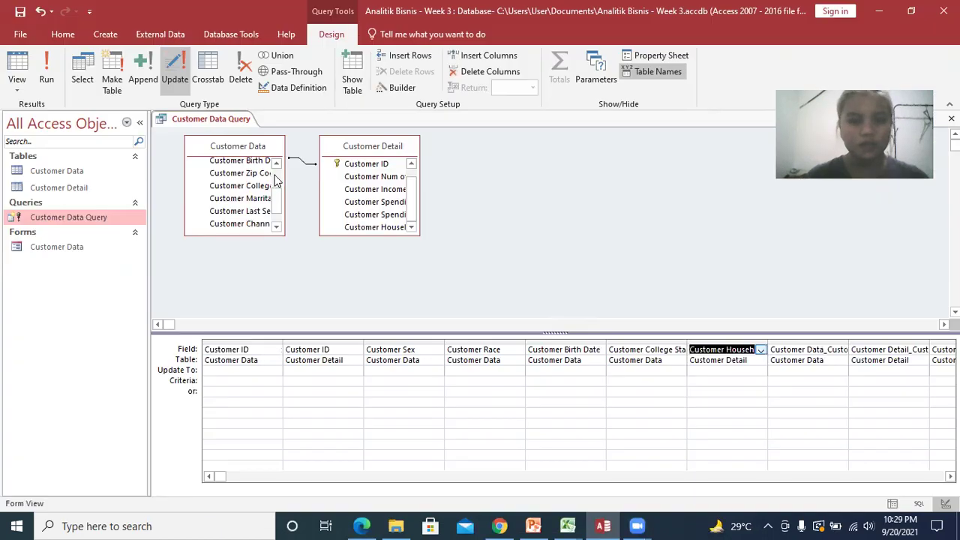
drag(257, 176, 798, 339)
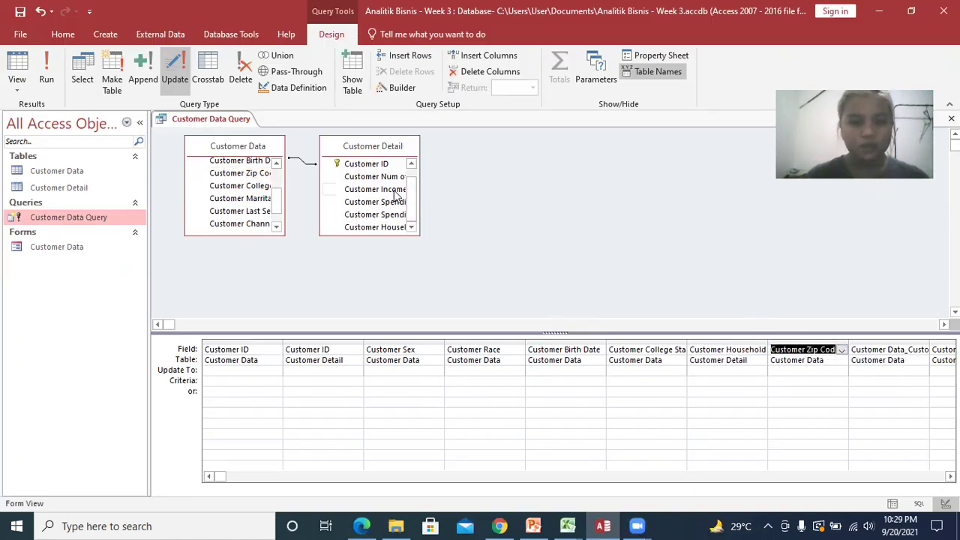
drag(375, 189, 882, 356)
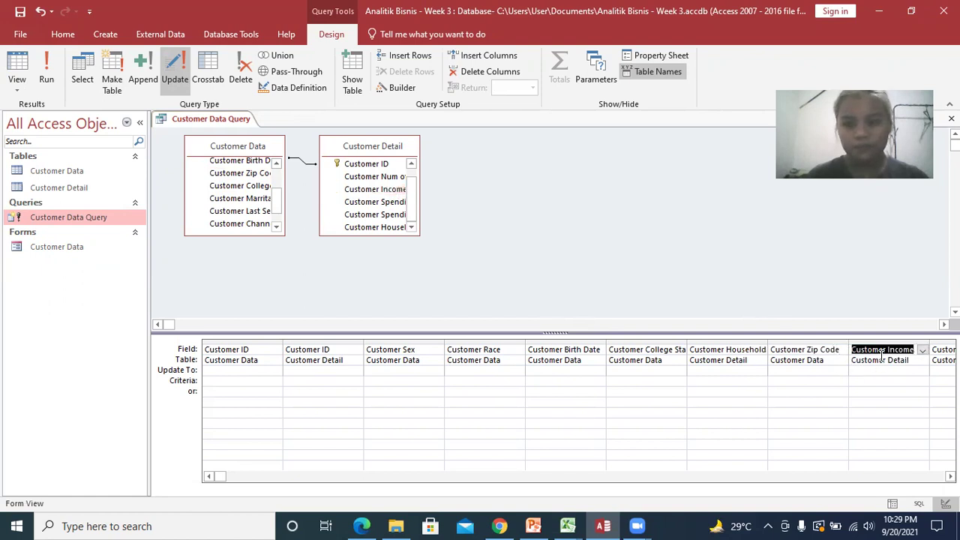
- Insert Customer Spending 2017 and Customer Spending 2018 after Customer Income, widening the Customer Detail field list, and recheck the column order in Excel
drag(395, 202, 915, 354)
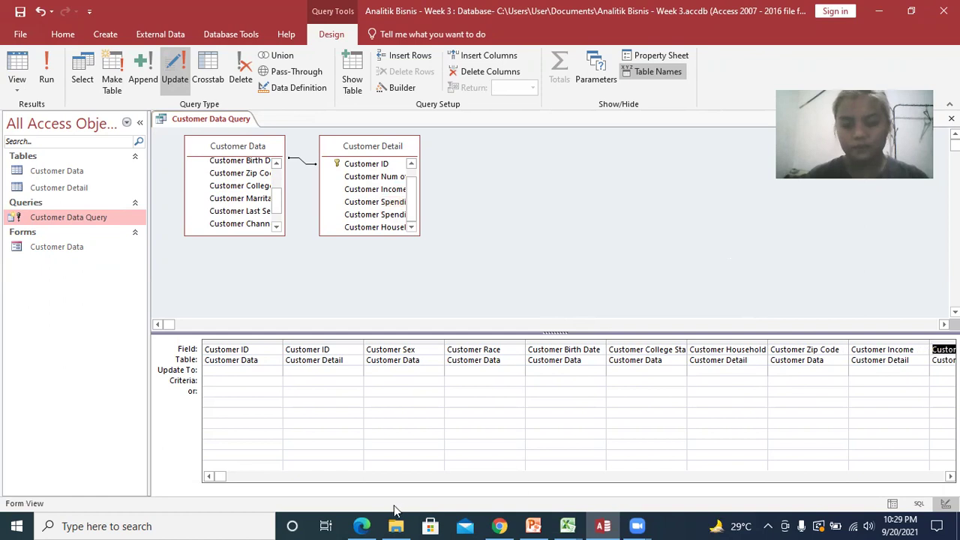
scroll(882, 380, right, 6)
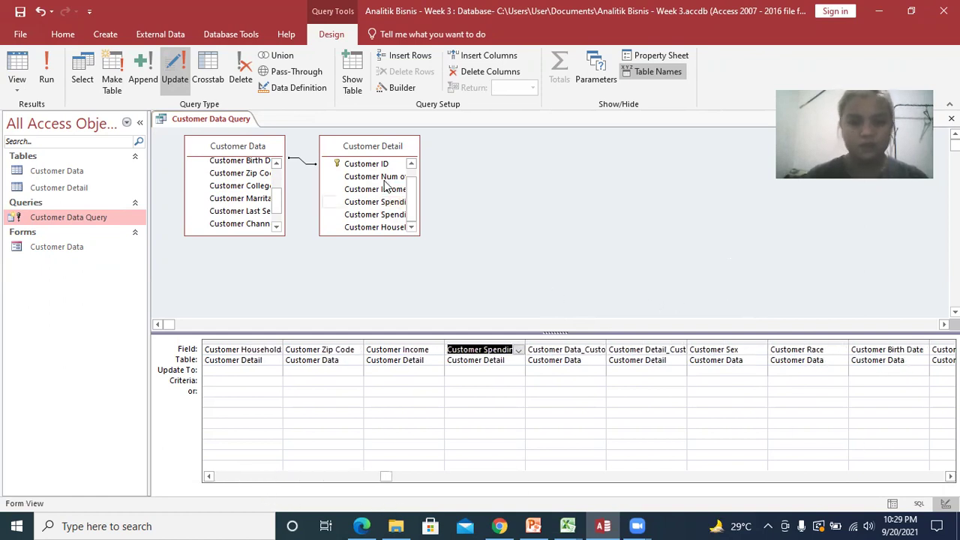
drag(418, 193, 495, 192)
click(415, 215)
drag(395, 216, 574, 356)
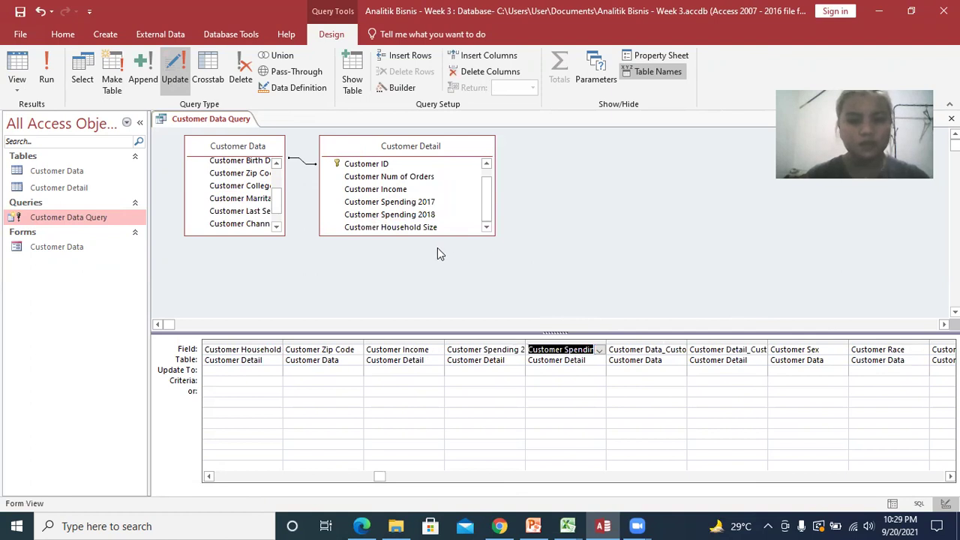
key(alt+Tab)
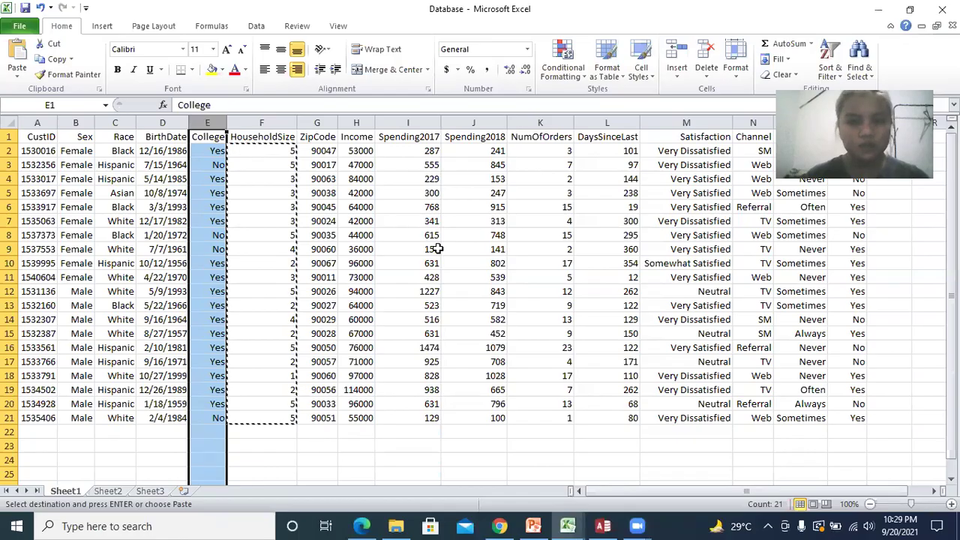
key(alt+Tab)
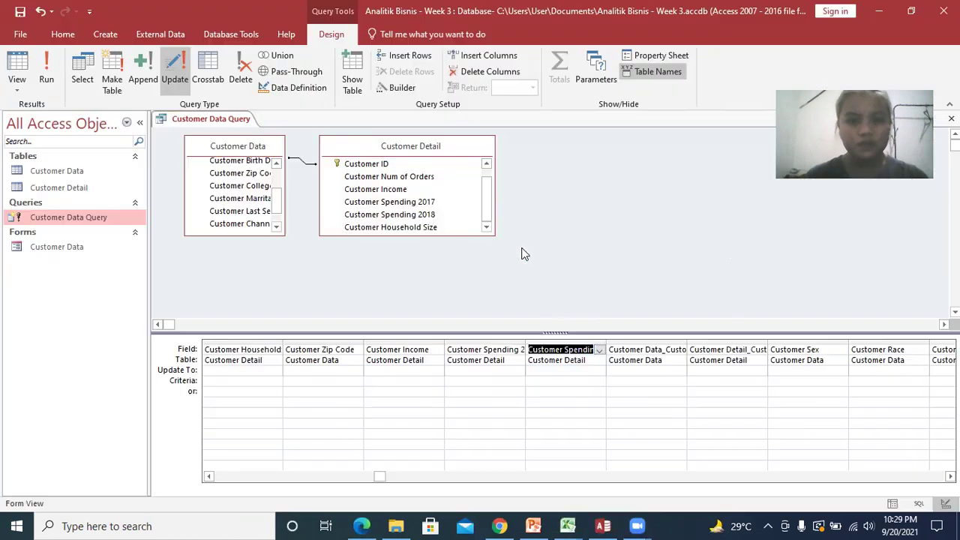
- Insert Customer Num of Orders and Customer Last Seen after Customer Spending 2018 in the design grid
drag(395, 179, 659, 352)
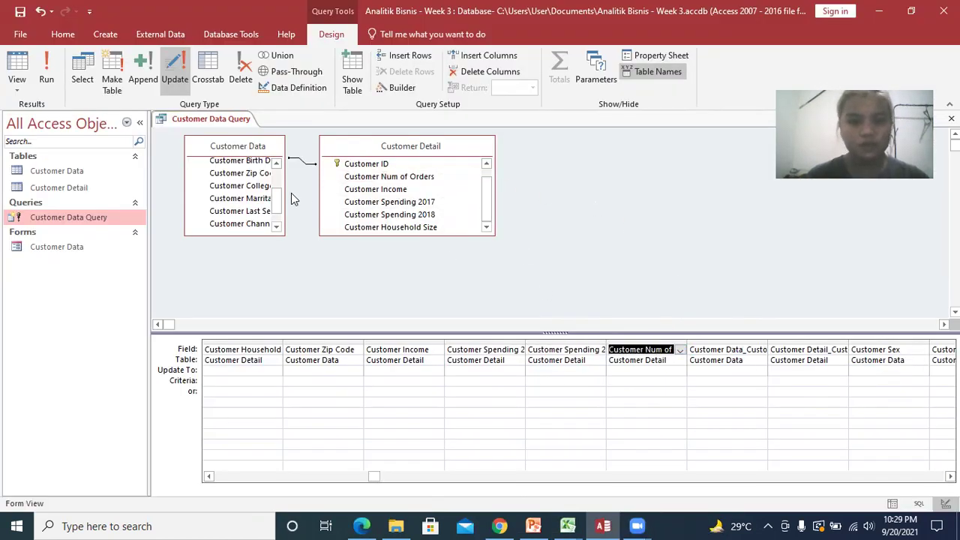
scroll(277, 225, down, 2)
drag(257, 191, 733, 364)
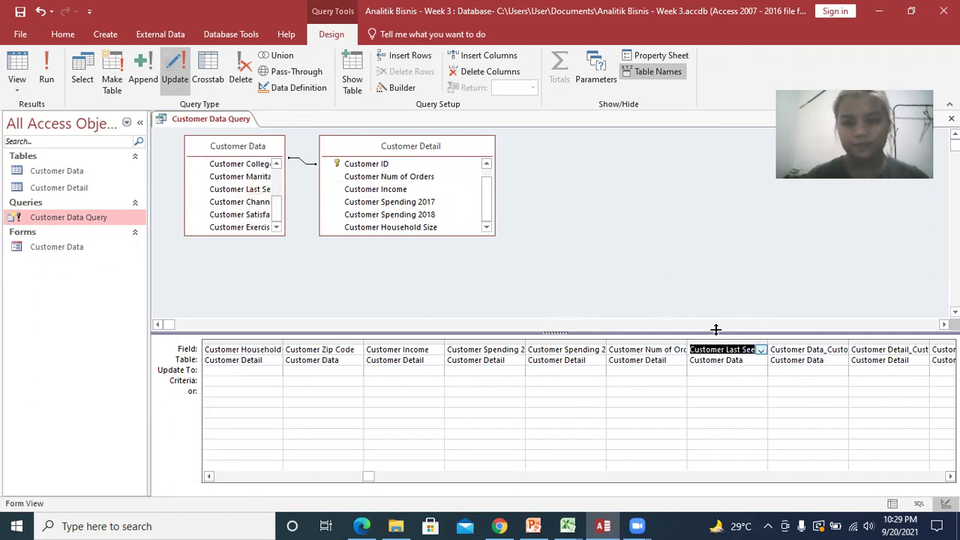
- Check the remaining column order in the Excel sheet and insert Customer Satisfaction after Customer Last Seen in Access
key(super+Tab)
key(alt+Tab)
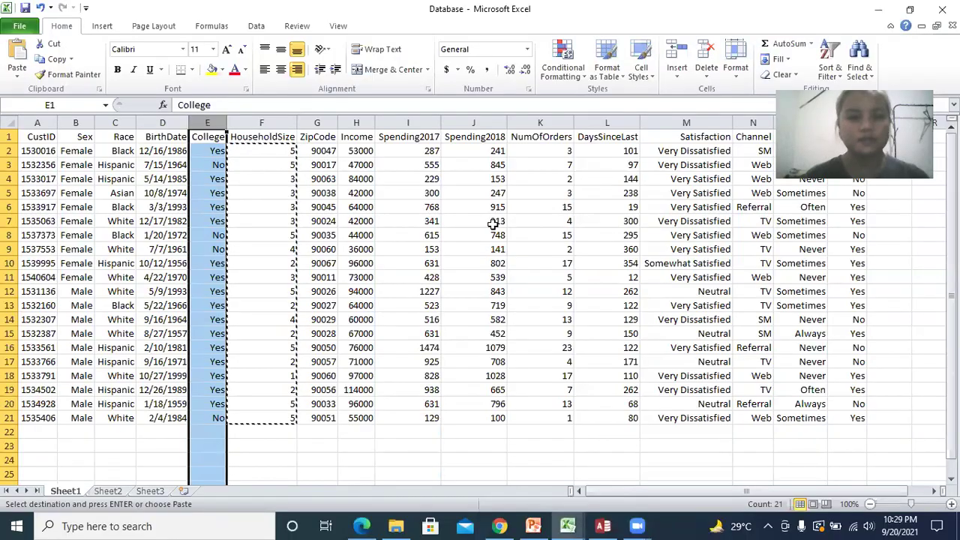
click(675, 179)
key(Right)
key(Right)
key(Right)
key(Right)
key(Right)
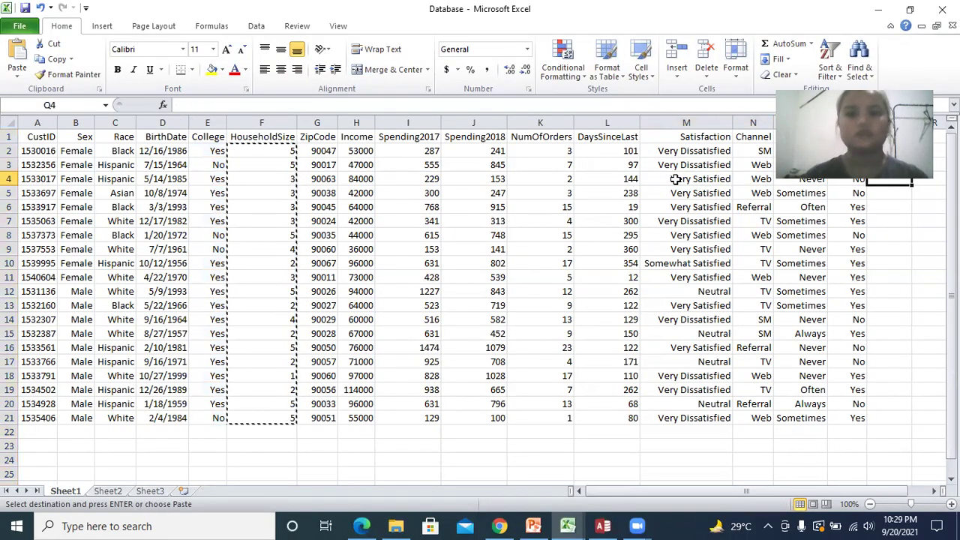
key(Right)
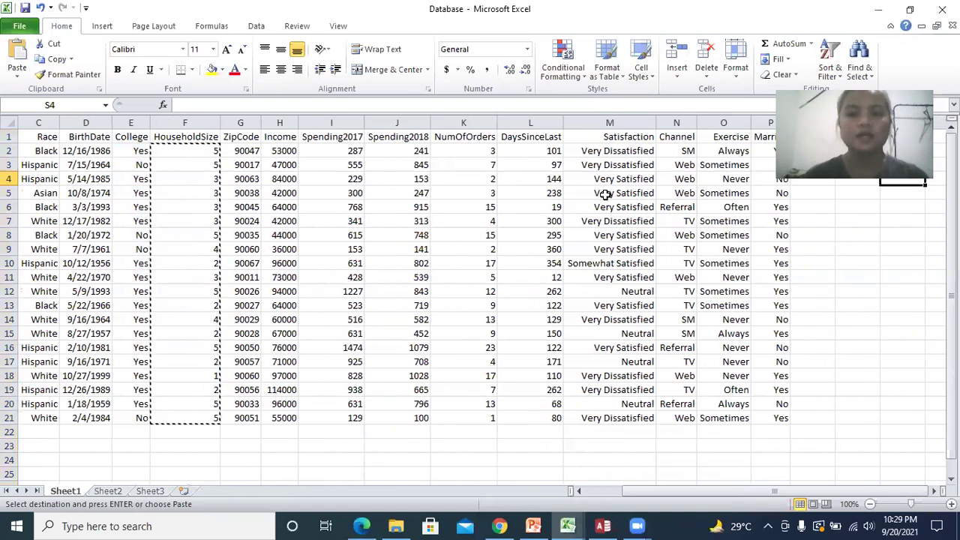
key(alt+Tab)
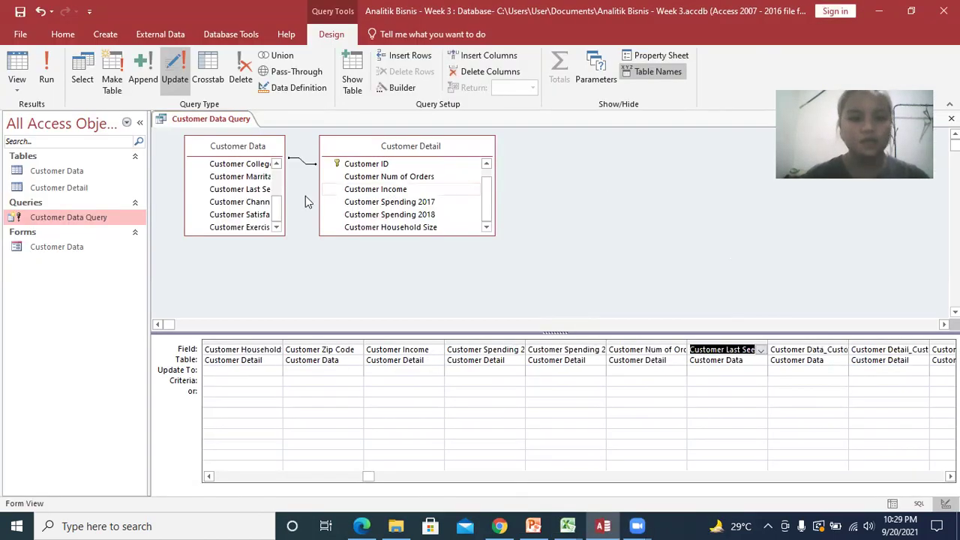
click(248, 216)
drag(249, 220, 810, 349)
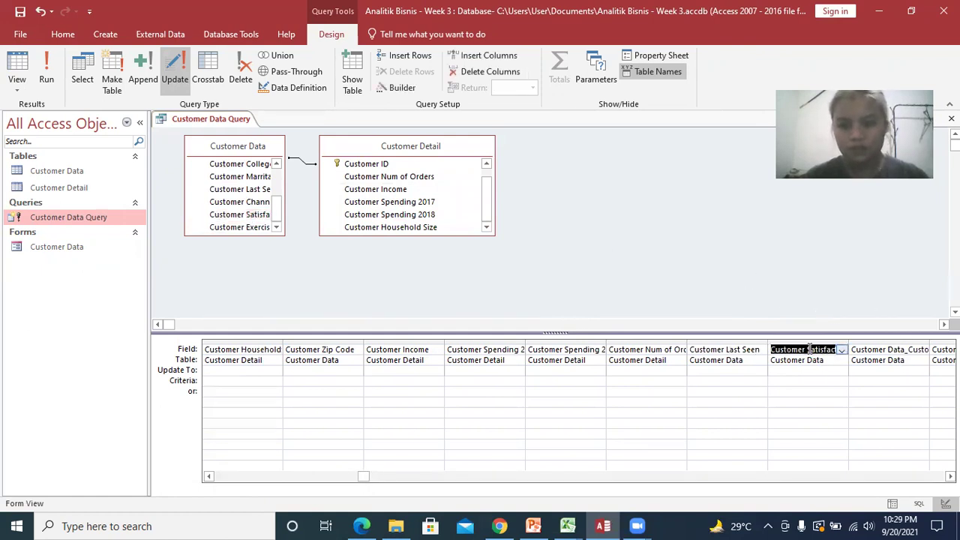
- Recheck the column order in Excel and insert Customer Channel after Customer Satisfaction in the Access design grid
key(alt+Tab)
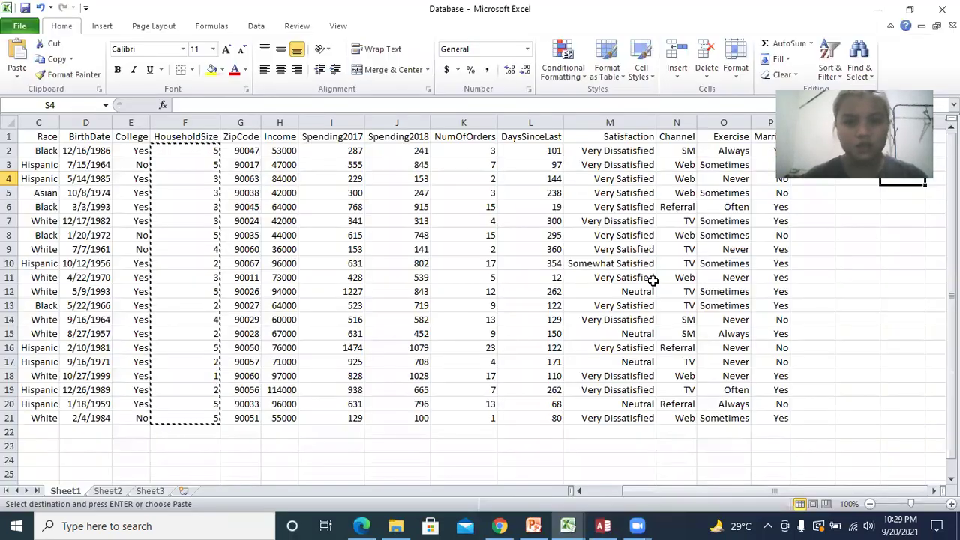
key(alt+Tab)
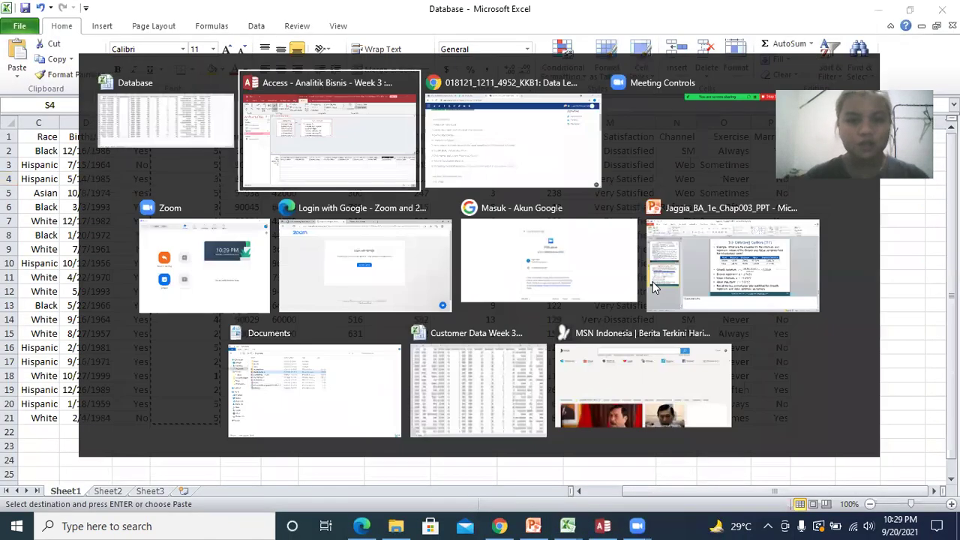
drag(255, 202, 903, 357)
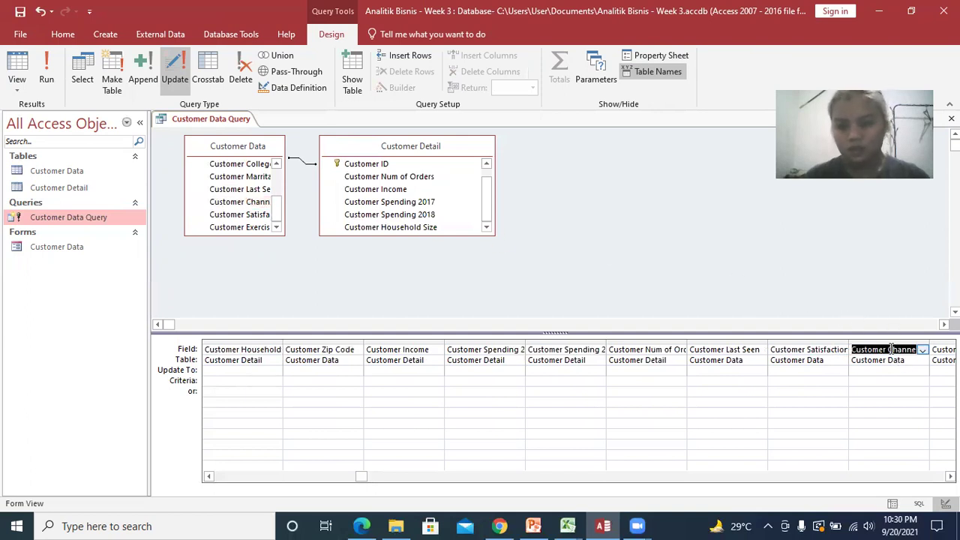
- Insert Customer Exercise and Customer Marrital Status from Customer Data after Customer Channel
drag(233, 227, 658, 259)
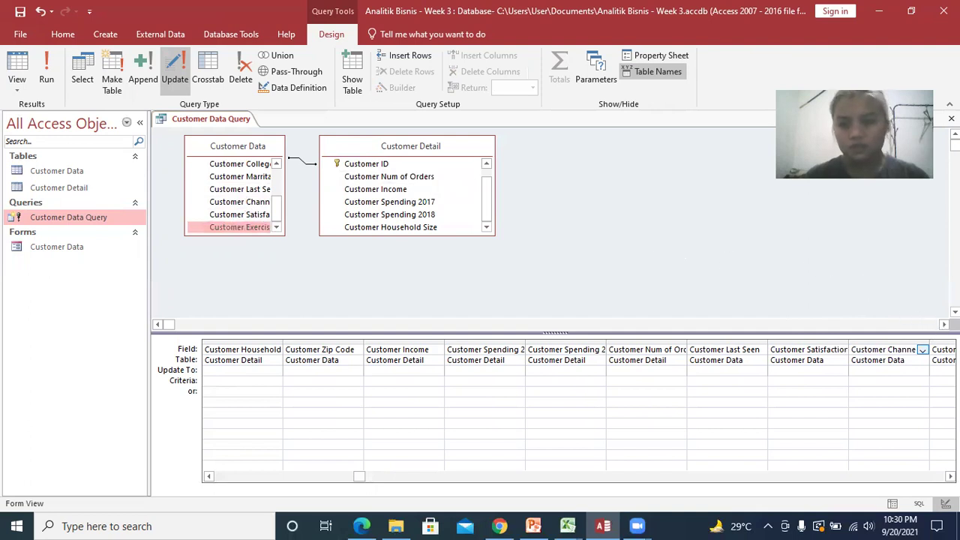
drag(239, 227, 938, 349)
click(950, 477)
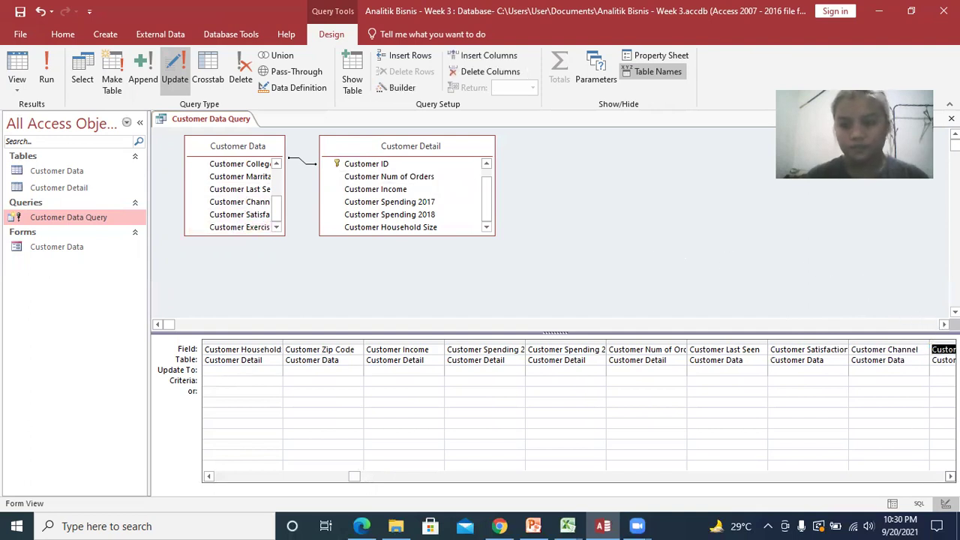
click(951, 476)
click(951, 477)
click(951, 477)
click(950, 476)
click(951, 476)
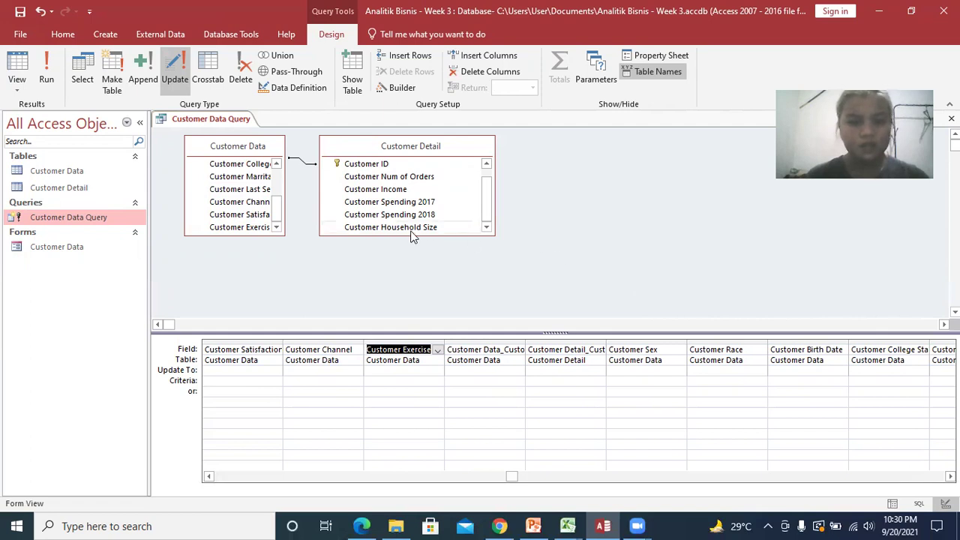
drag(251, 180, 492, 354)
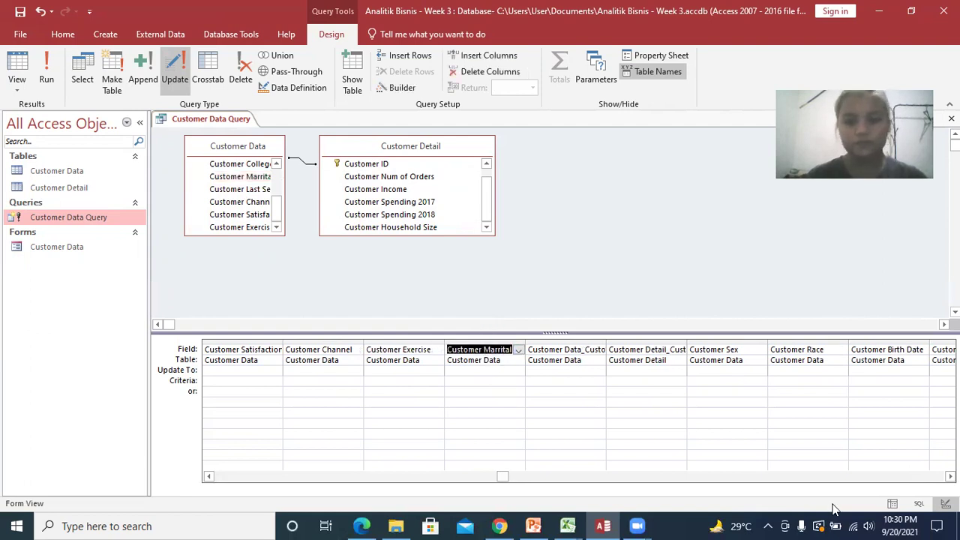
- Review the last columns of the design grid and save the Customer Data Query
drag(503, 478, 878, 489)
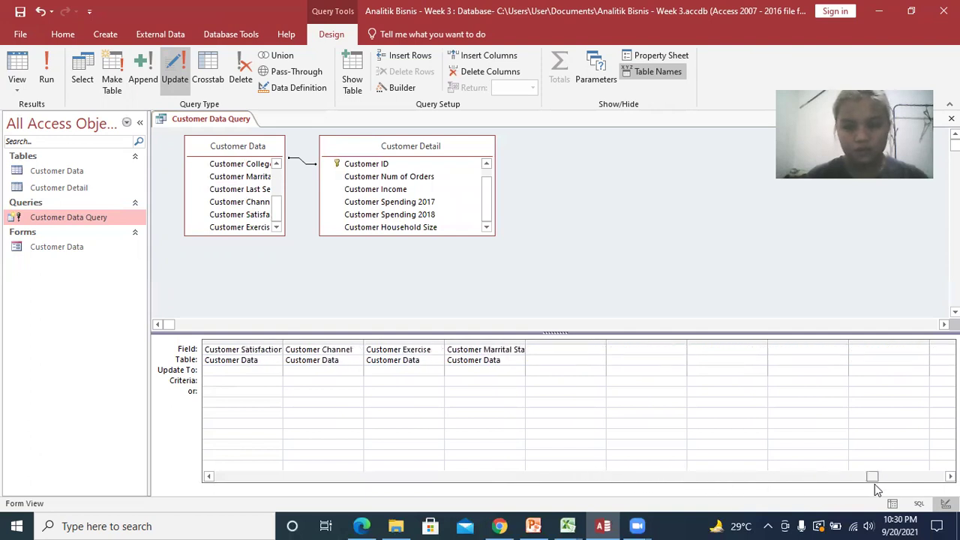
right_click(237, 121)
click(248, 129)
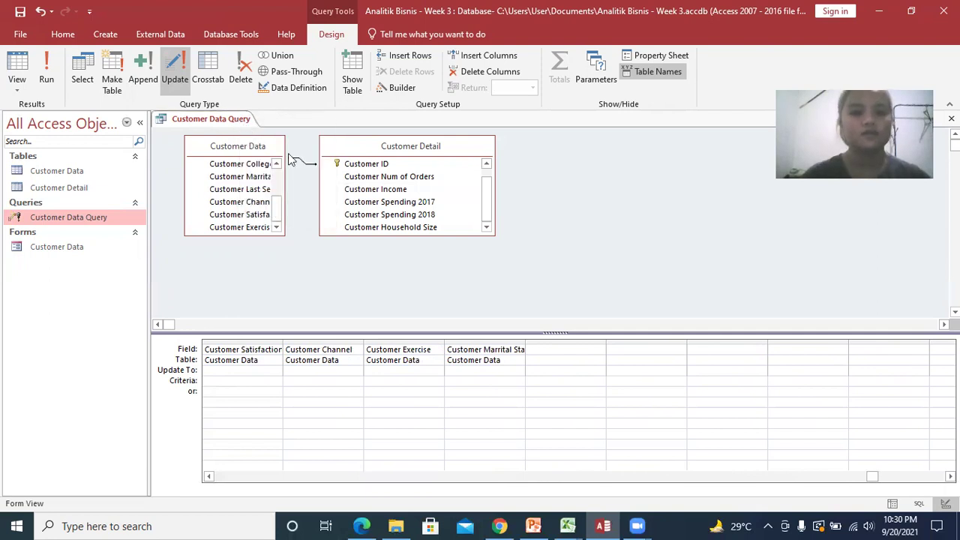
- Review the first columns of the query, check the assignment instructions in Chrome and return to Access
drag(870, 483, 175, 418)
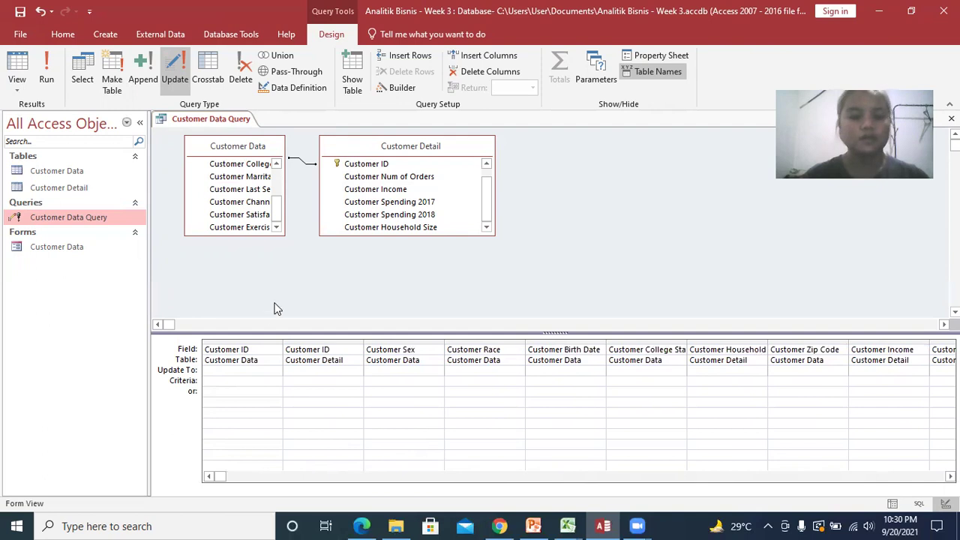
key(alt+Tab)
key(Tab)
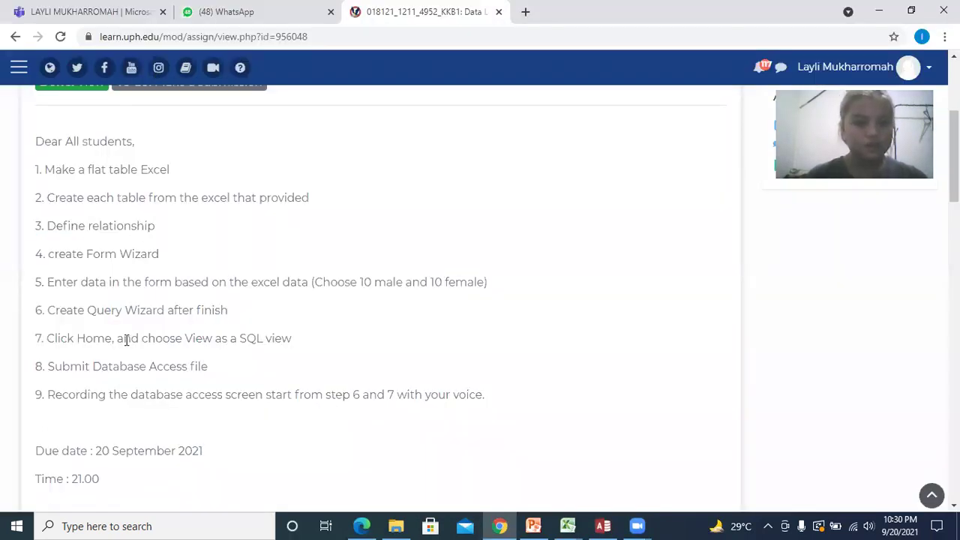
key(alt+Tab)
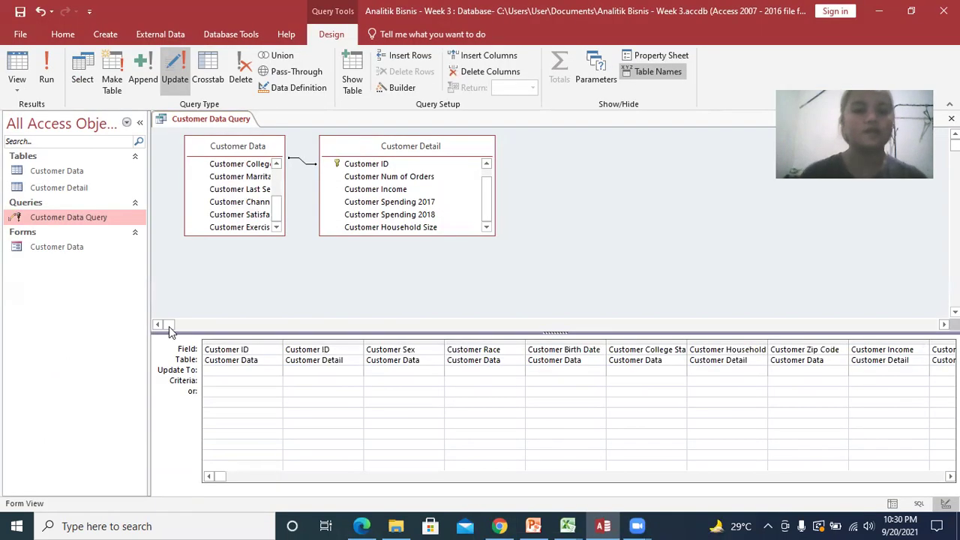
- Save the Customer Data Query once more while keeping it open in Design View
click(63, 33)
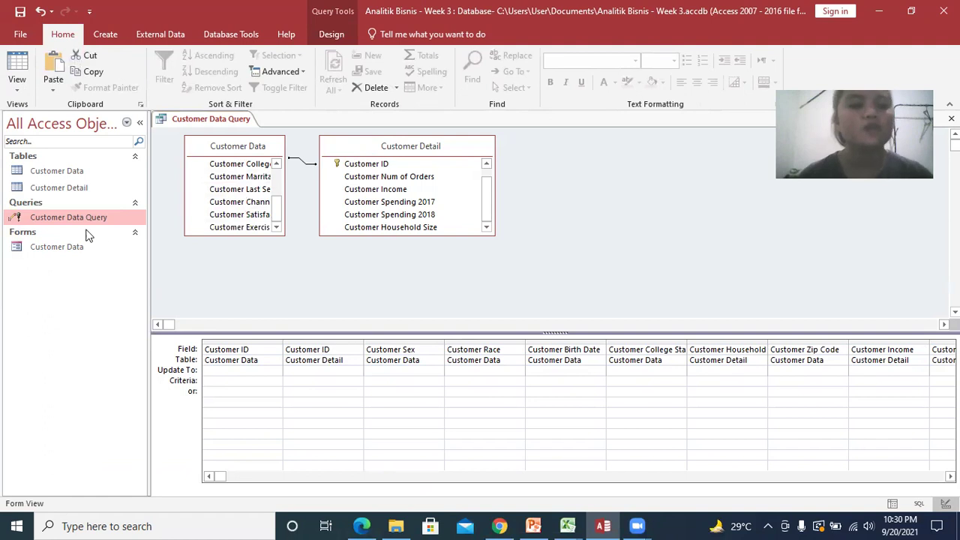
click(50, 250)
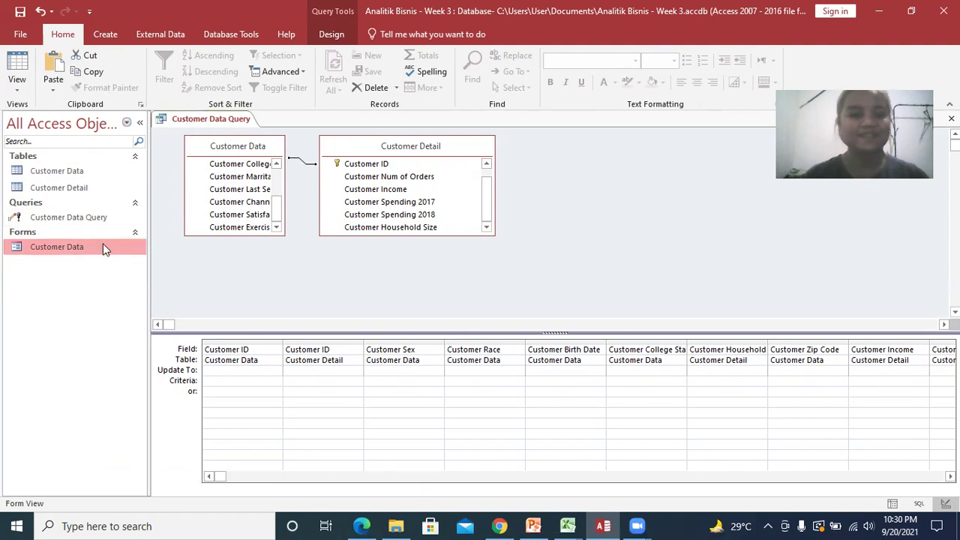
right_click(229, 123)
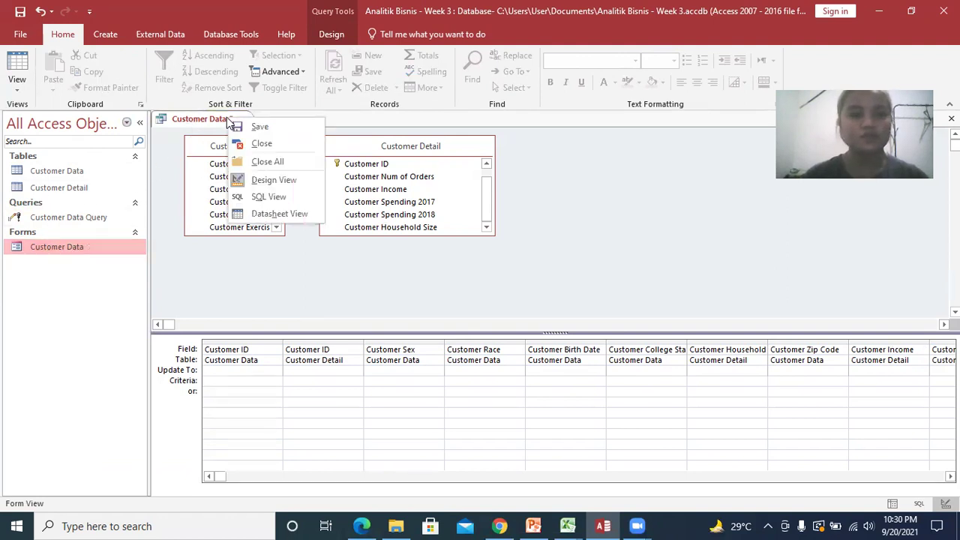
click(239, 126)
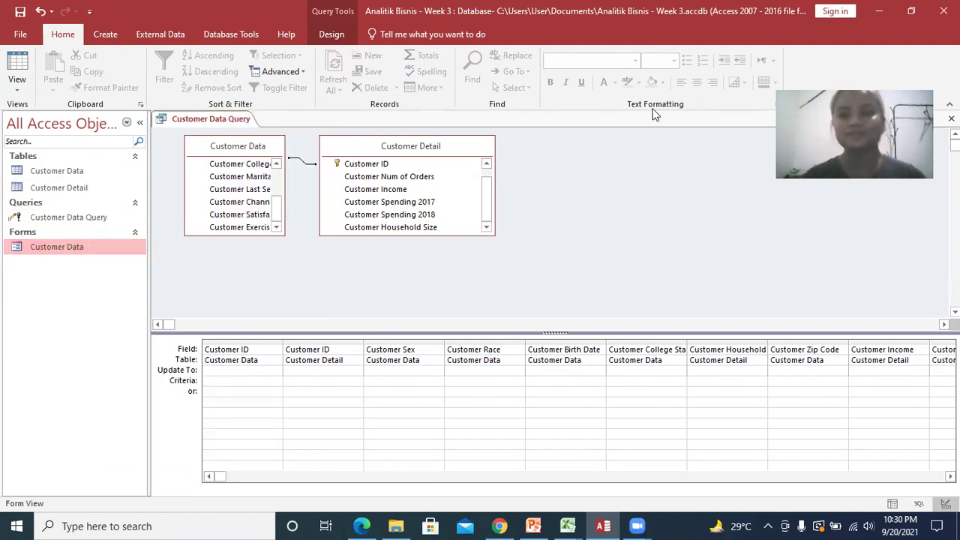
click(641, 520)
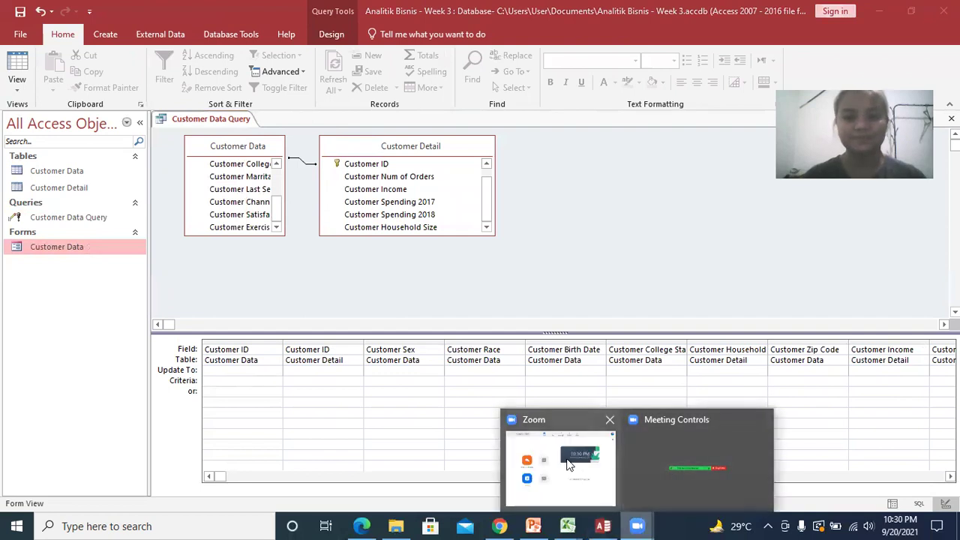
click(567, 459)
mouse_move(641, 525)
click(688, 468)
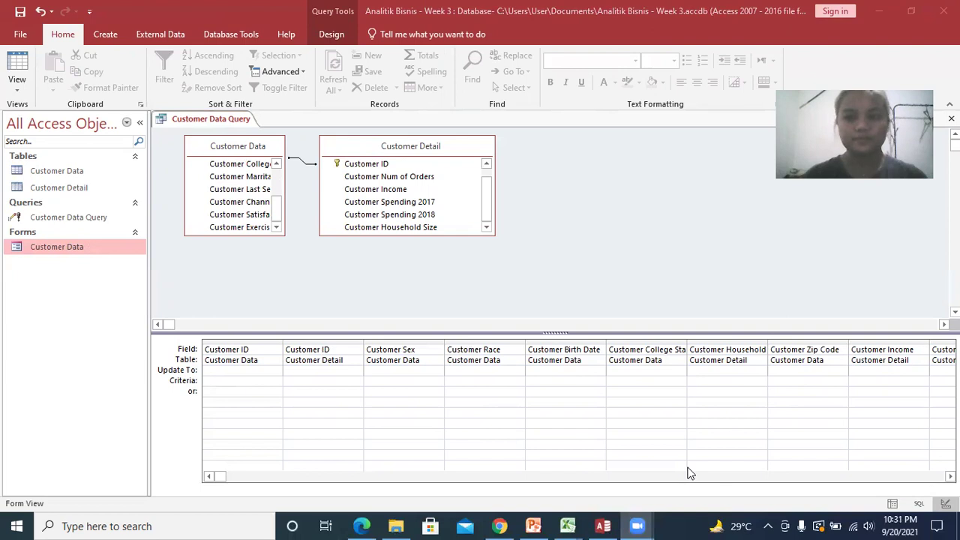